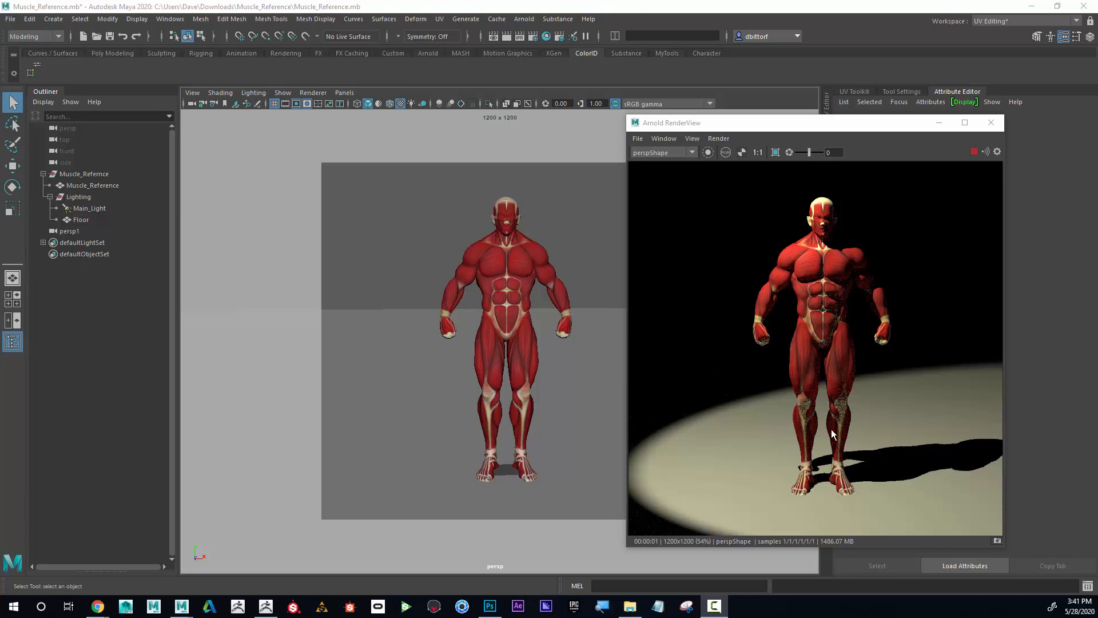
Step: Select the Main_Light spot light above the figure and reframe the whole muscle figure in the render camera
right_click_drag(526, 366, 497, 361, "alt")
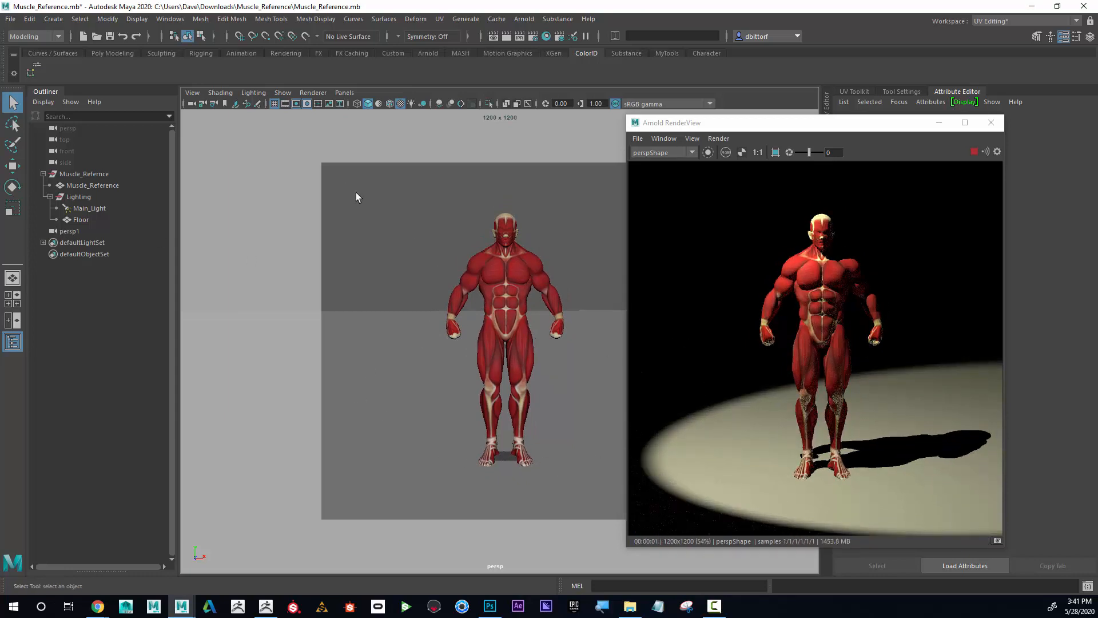
right_click_drag(510, 309, 380, 294, "alt")
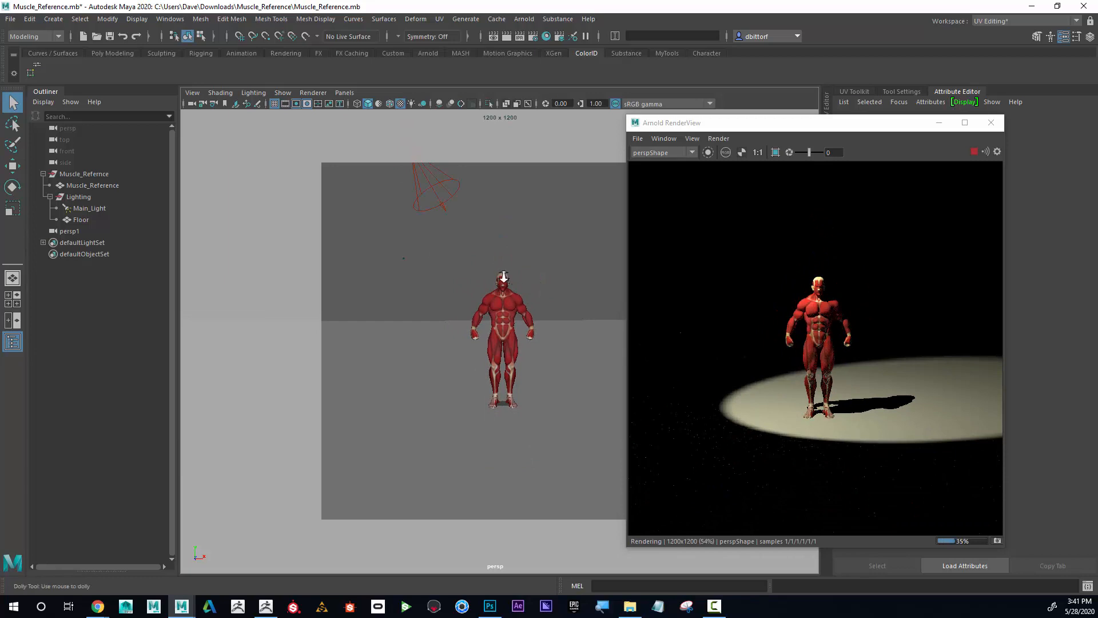
left_click(434, 197)
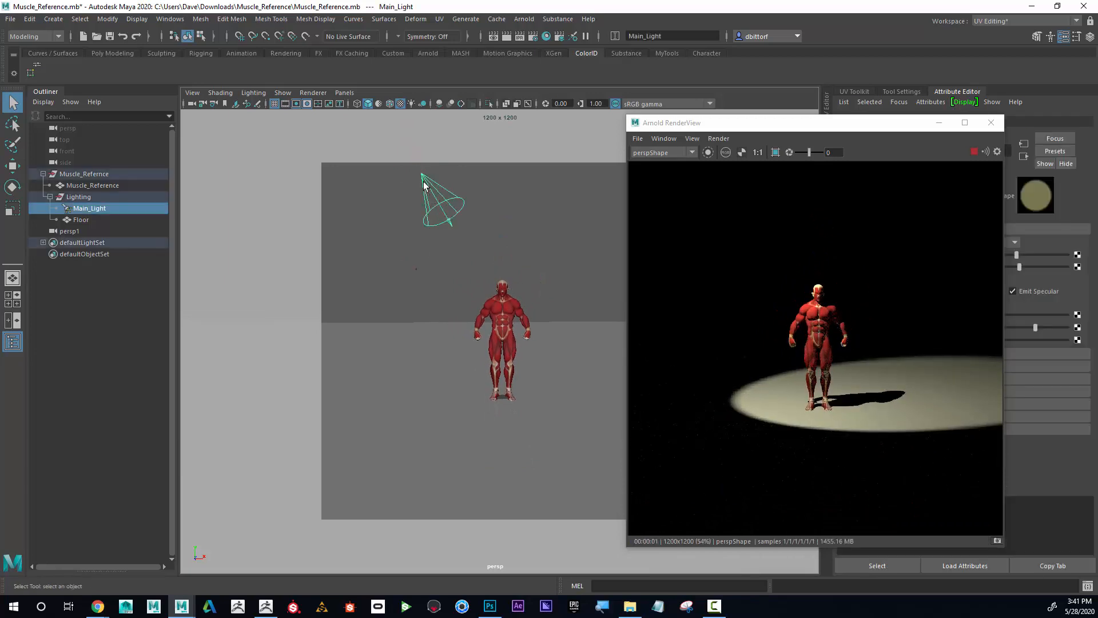
right_click_drag(459, 263, 641, 379, "alt")
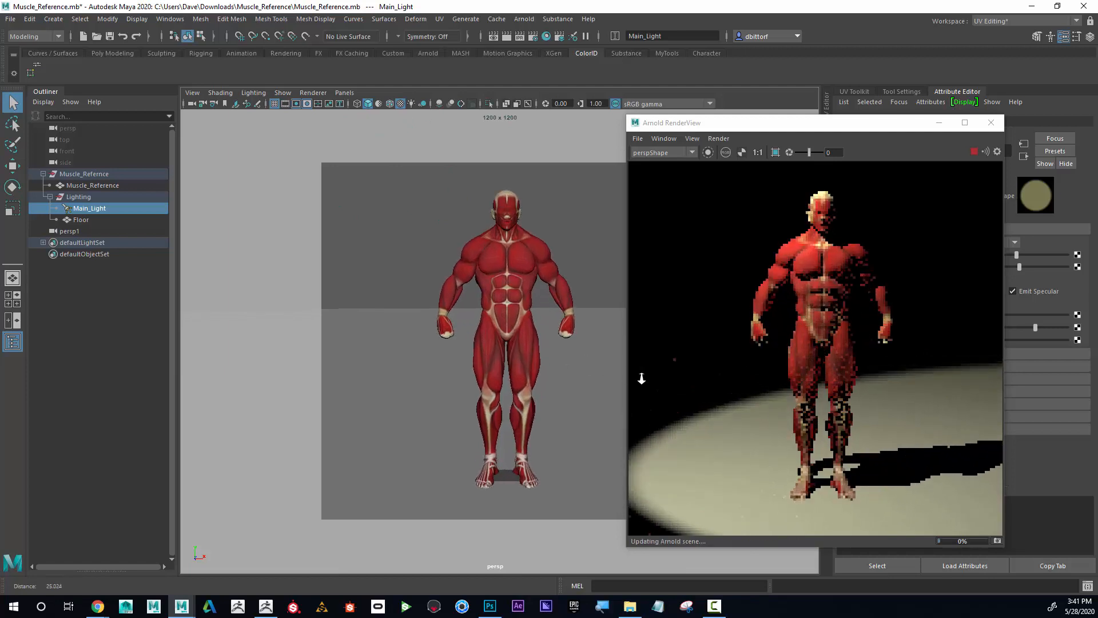
mouse_move(508, 289)
middle_mouse_down("alt")
mouse_move(522, 302)
mouse_move(514, 296)
middle_mouse_up("alt")
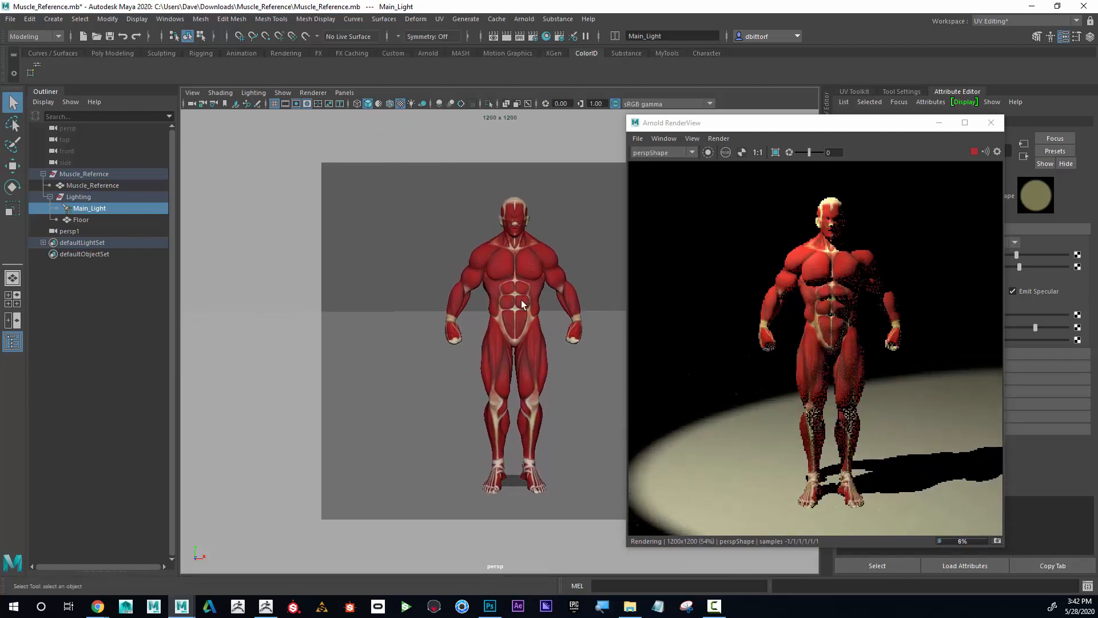
scroll(508, 301, "down", 1)
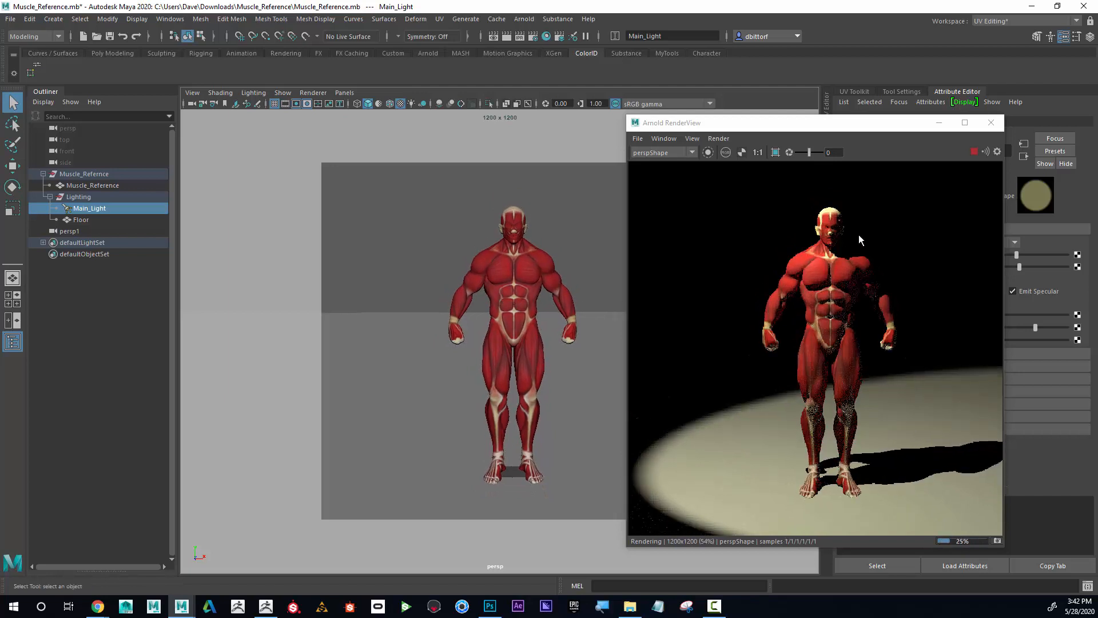
Step: Split the viewport into two side-by-side views, widen the front view, and move the Arnold render window aside
left_click_drag(874, 123, 941, 57)
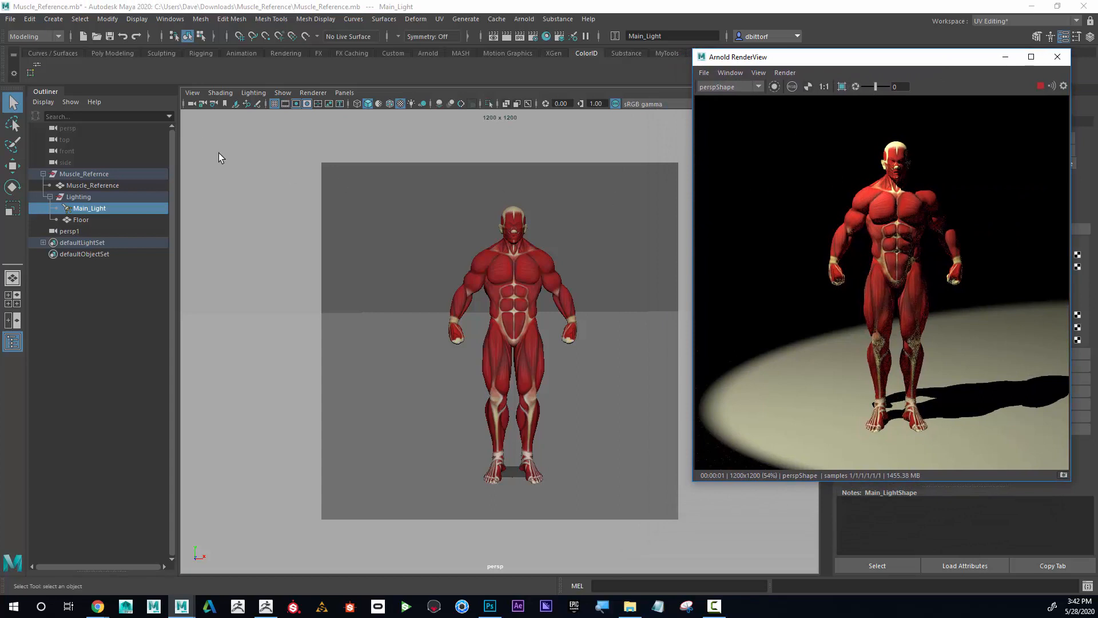
left_click(15, 321)
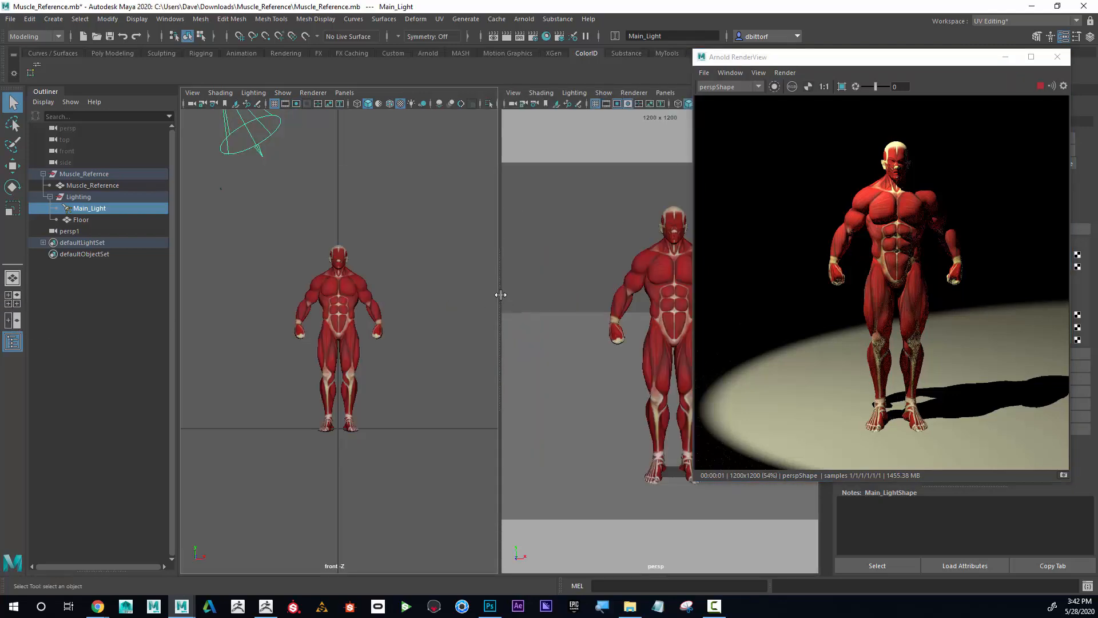
left_click_drag(500, 295, 528, 289)
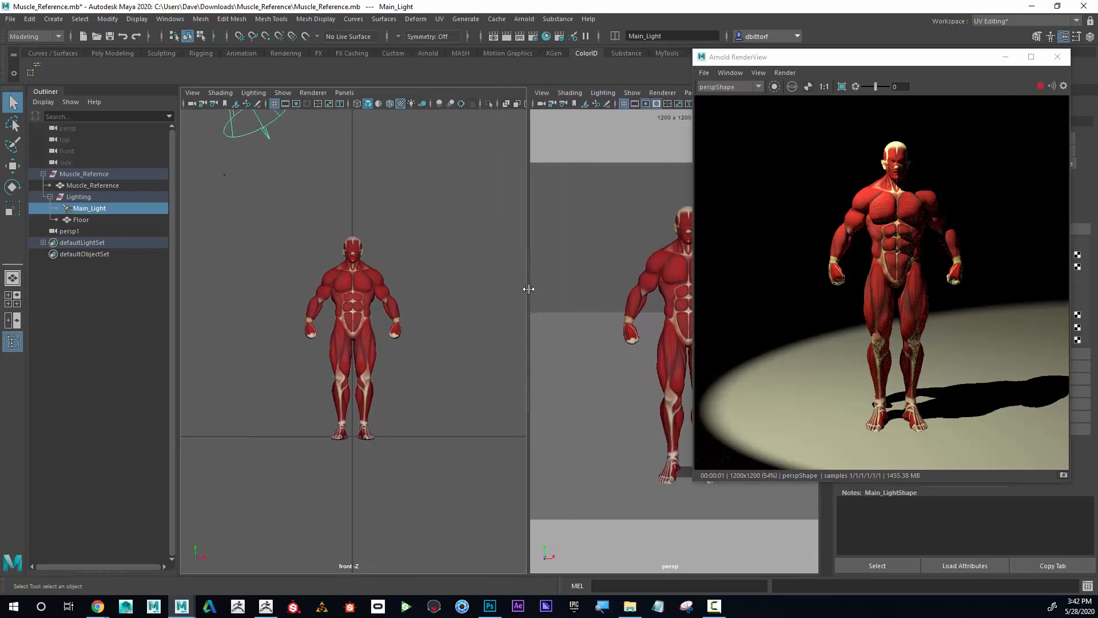
left_click_drag(781, 60, 802, 71)
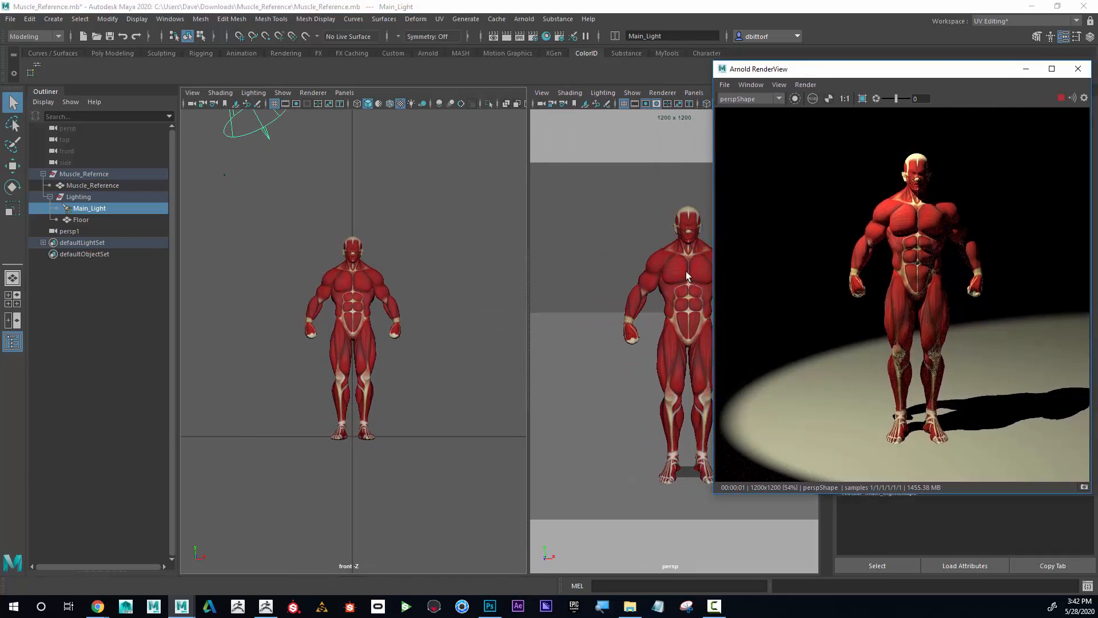
Step: Switch the front view to the persp1 camera and frame both the muscle figure and Main_Light in it
left_click(343, 92)
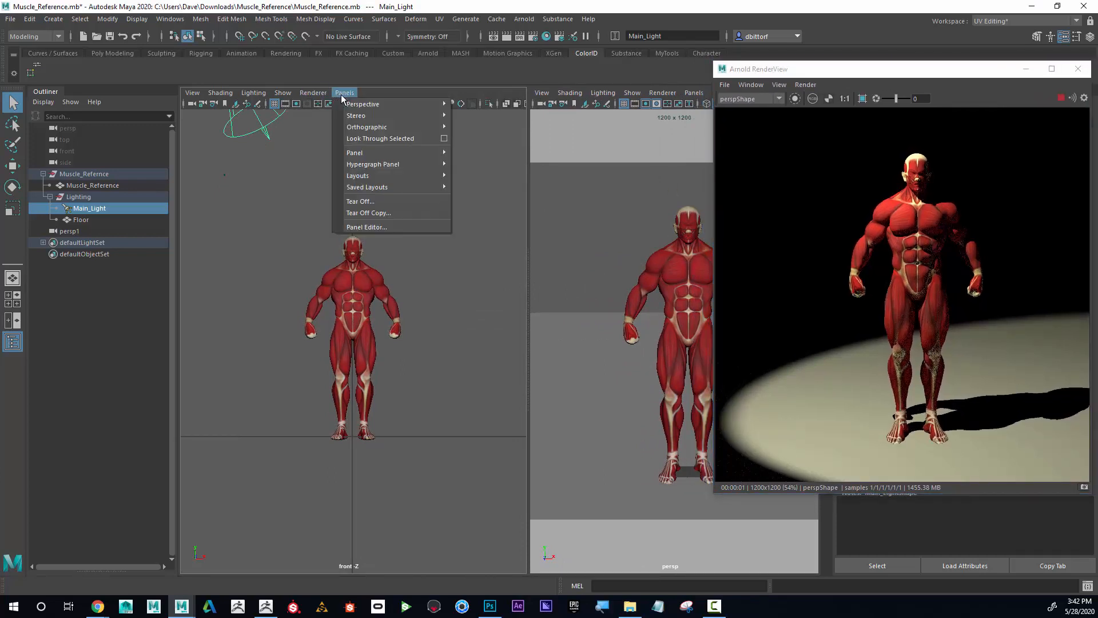
mouse_move(366, 105)
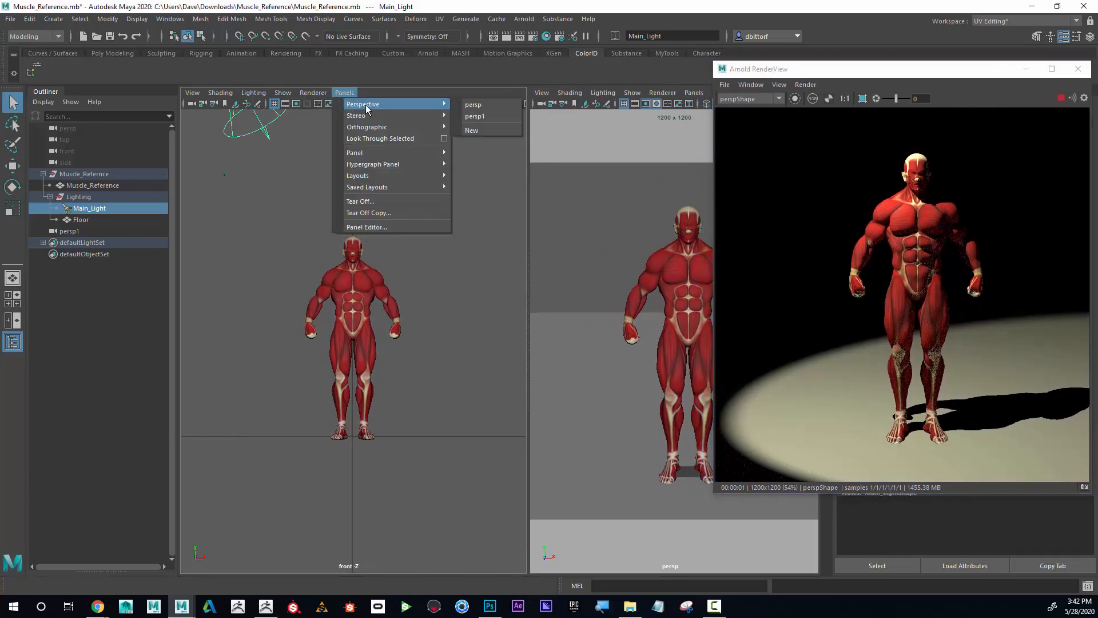
left_click(488, 116)
left_click_drag(312, 339, 400, 342, "alt")
right_click_drag(401, 342, 439, 344, "alt")
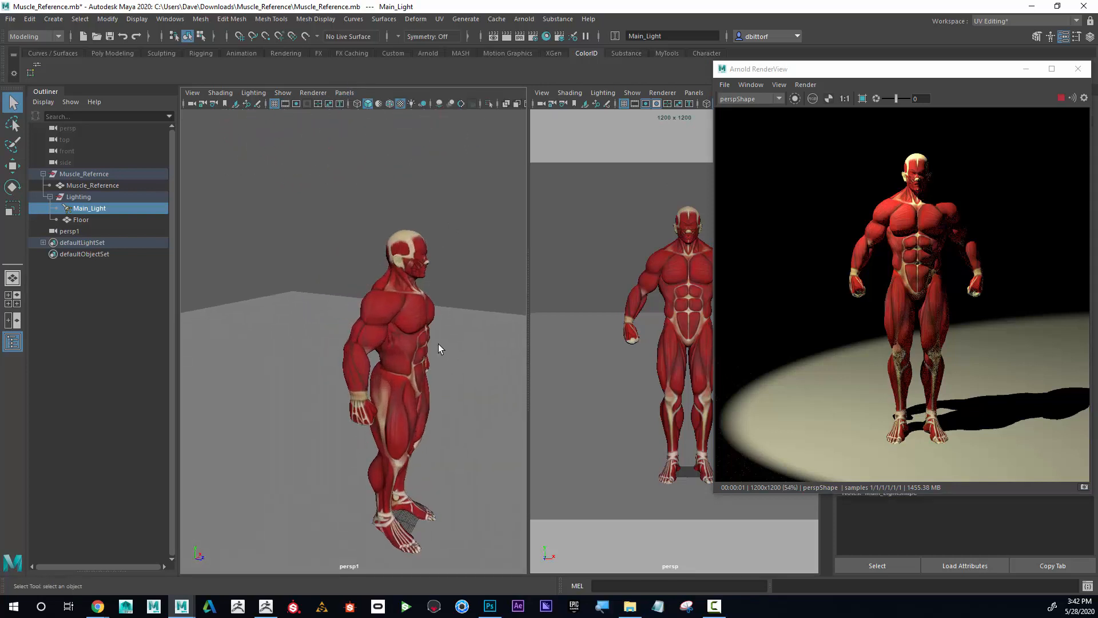
left_click_drag(438, 344, 375, 334, "alt")
right_click_drag(375, 334, 245, 282, "alt")
middle_click_drag(352, 325, 349, 395, "alt")
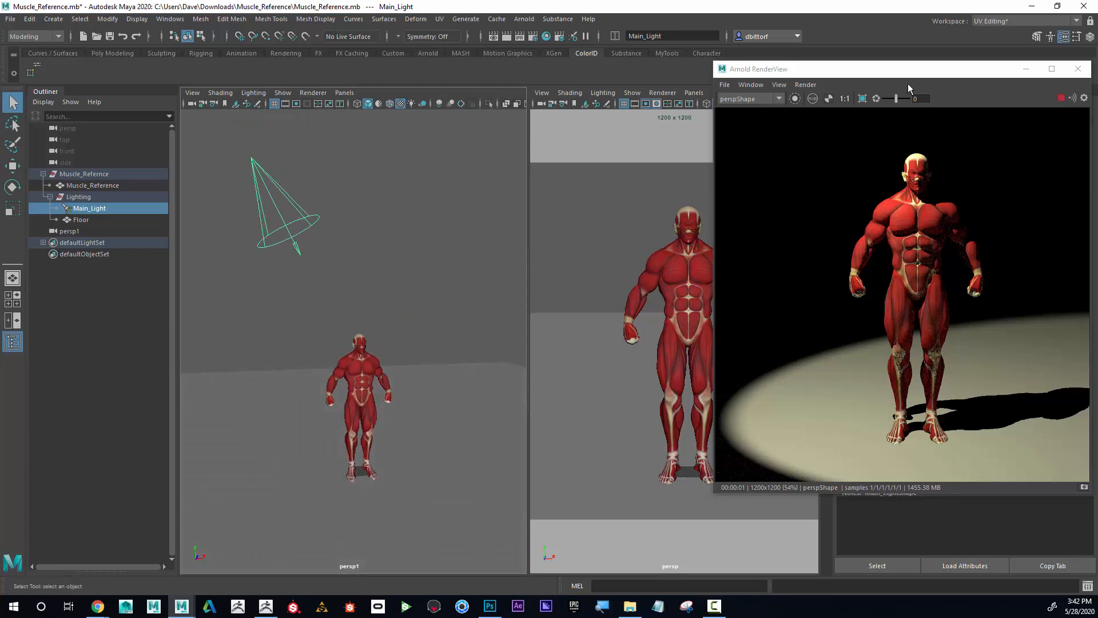
left_click_drag(911, 75, 738, 127)
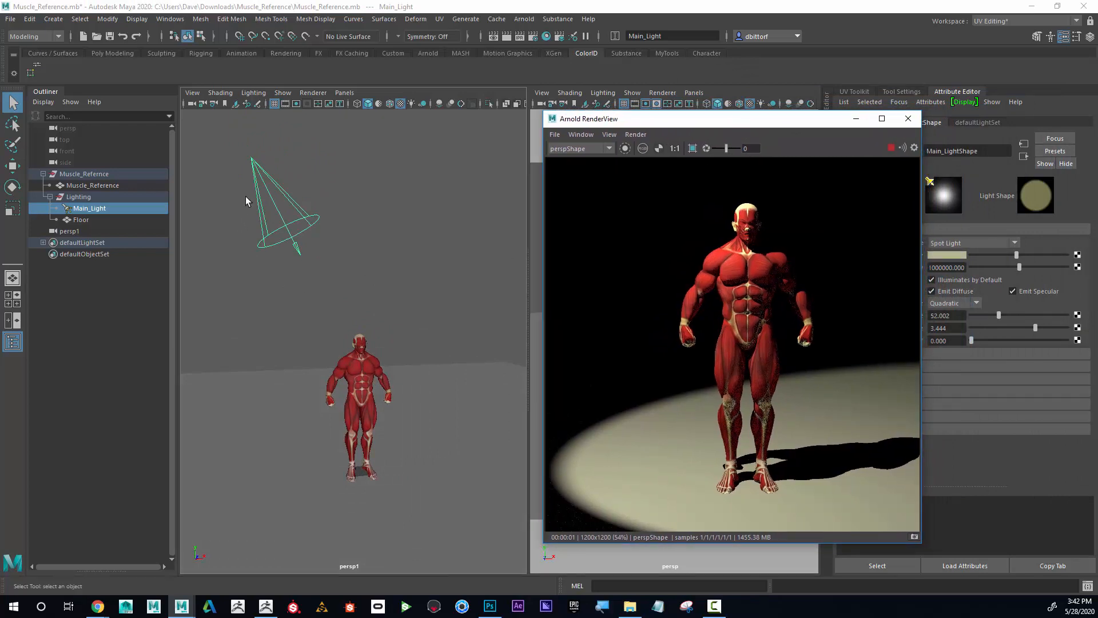
Step: Delete Main_Light and create a new spot light in its place
left_click_drag(260, 191, 273, 190)
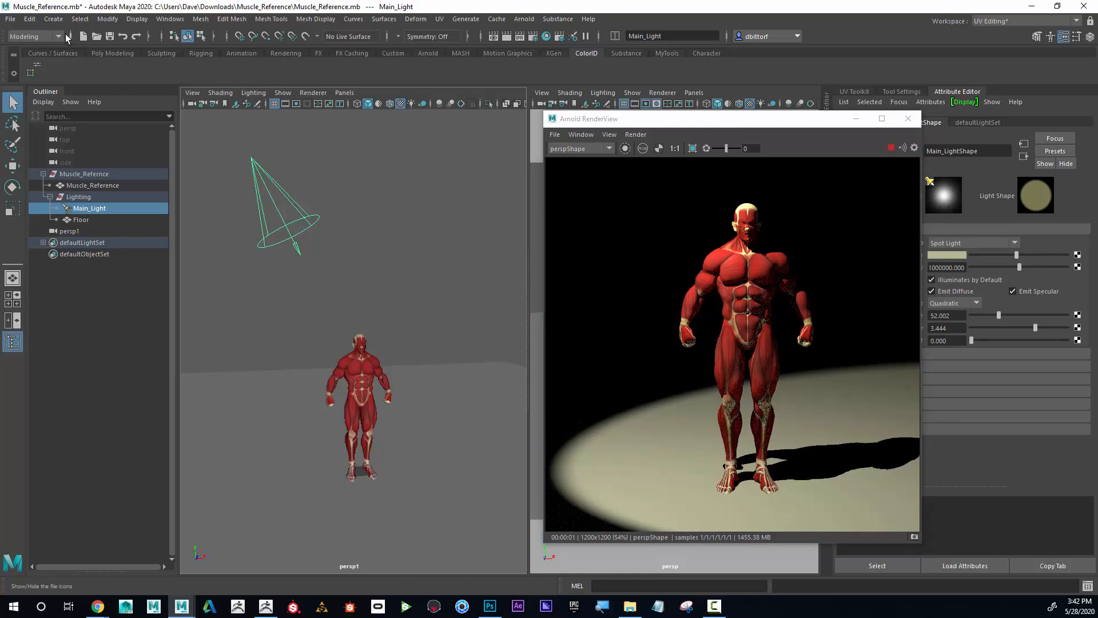
key("Delete")
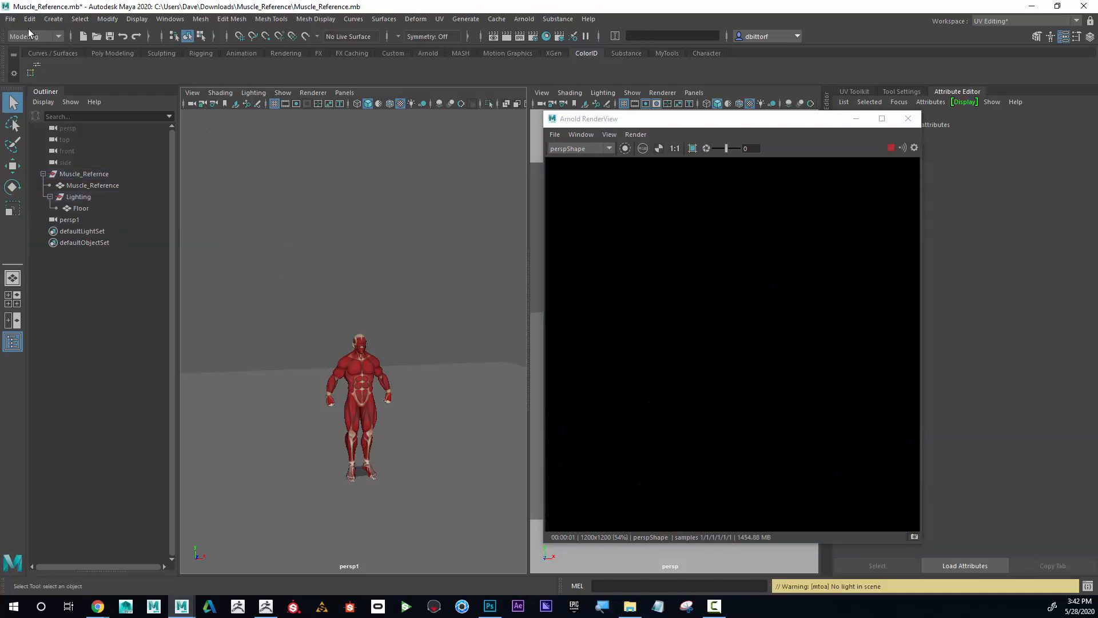
left_click(52, 20)
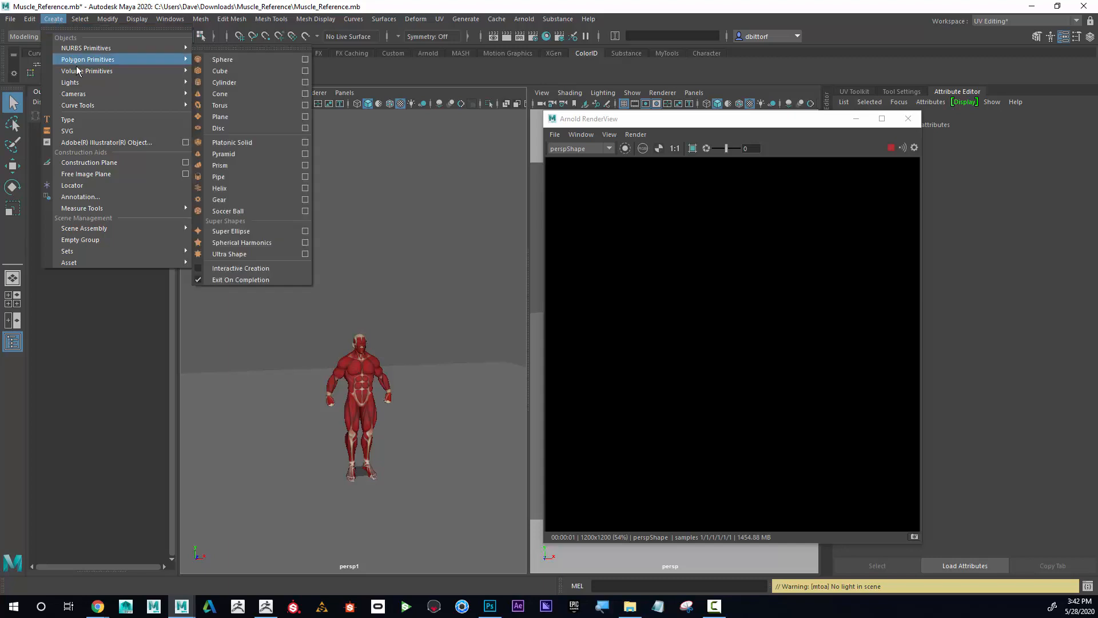
mouse_move(86, 83)
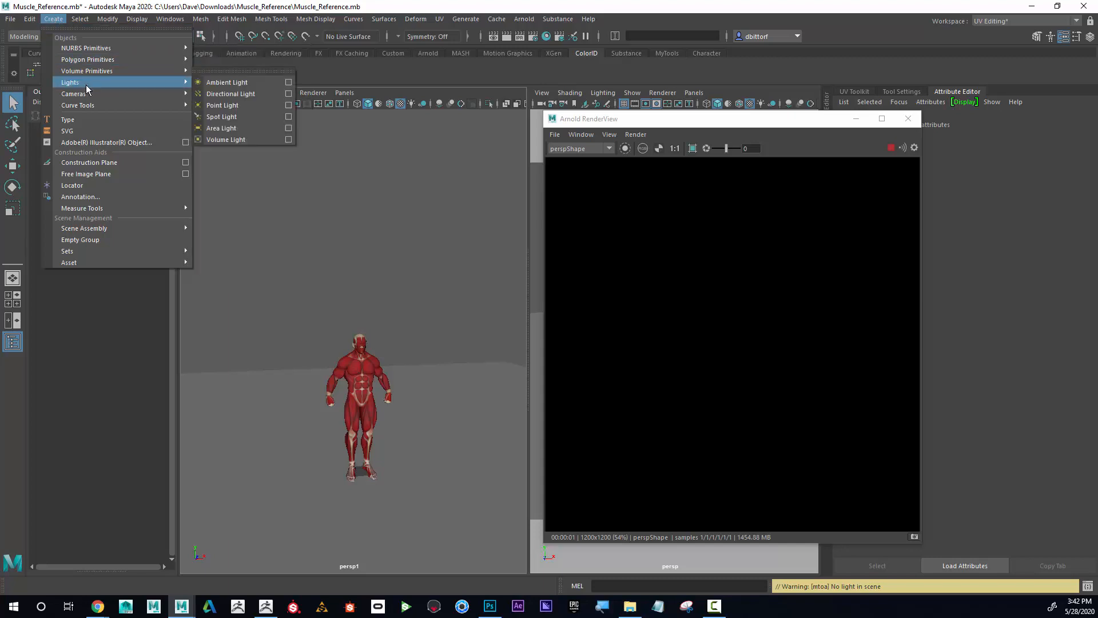
left_click(252, 117)
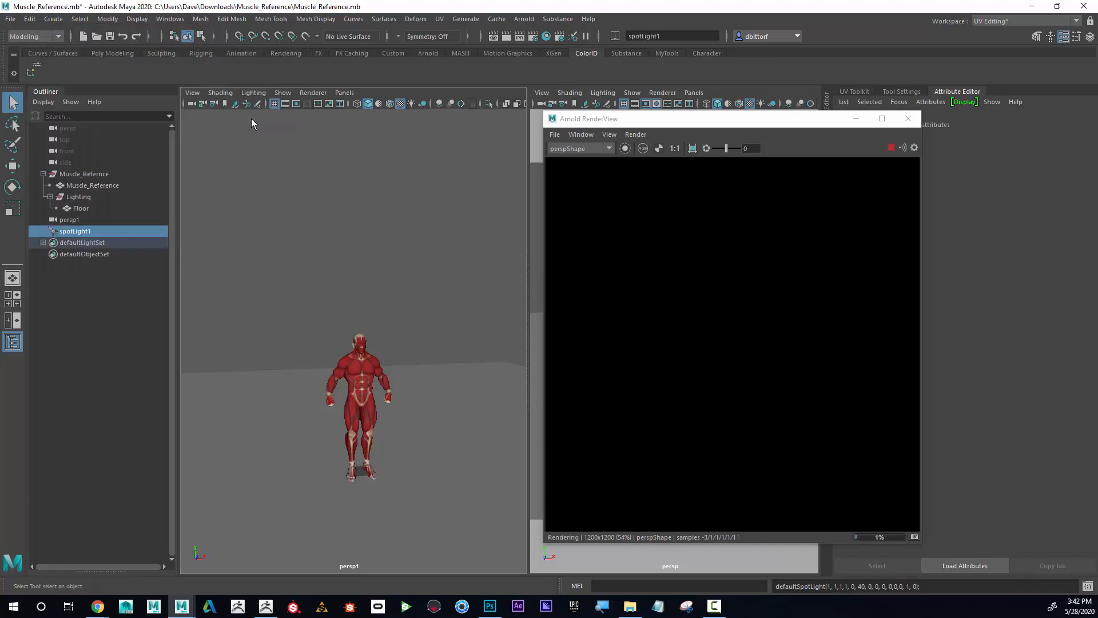
Step: Scale up the new spot light, move it above and beside the figure's head, and rotate it down toward the figure
left_click(17, 215)
left_click_drag(360, 471, 437, 485)
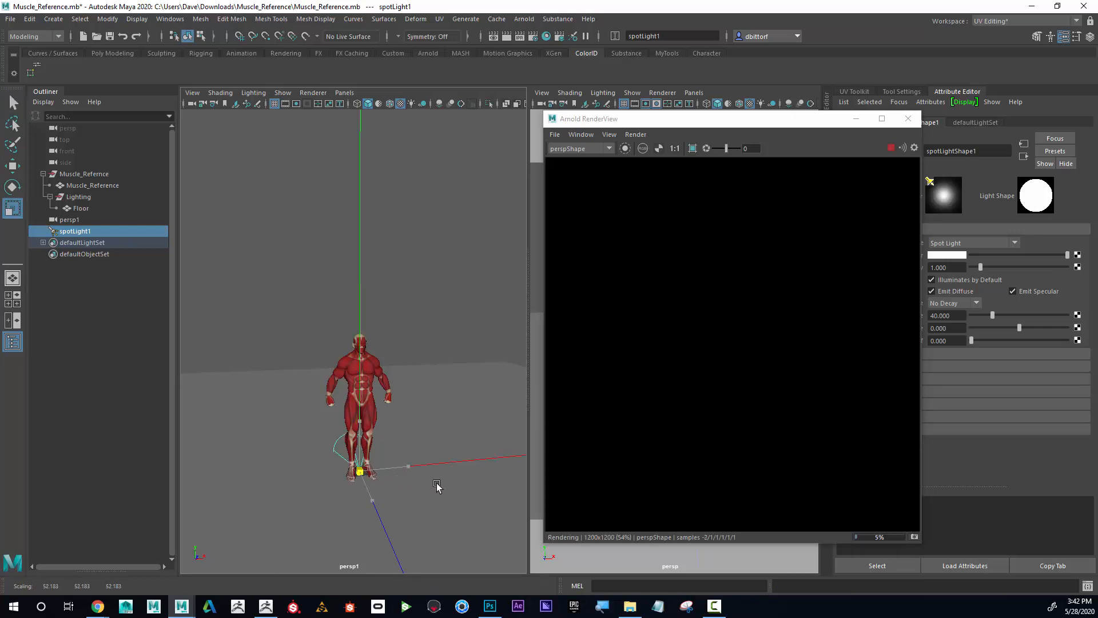
left_click(20, 166)
left_click_drag(353, 420, 371, 258)
left_click_drag(417, 312, 394, 308)
left_click(12, 186)
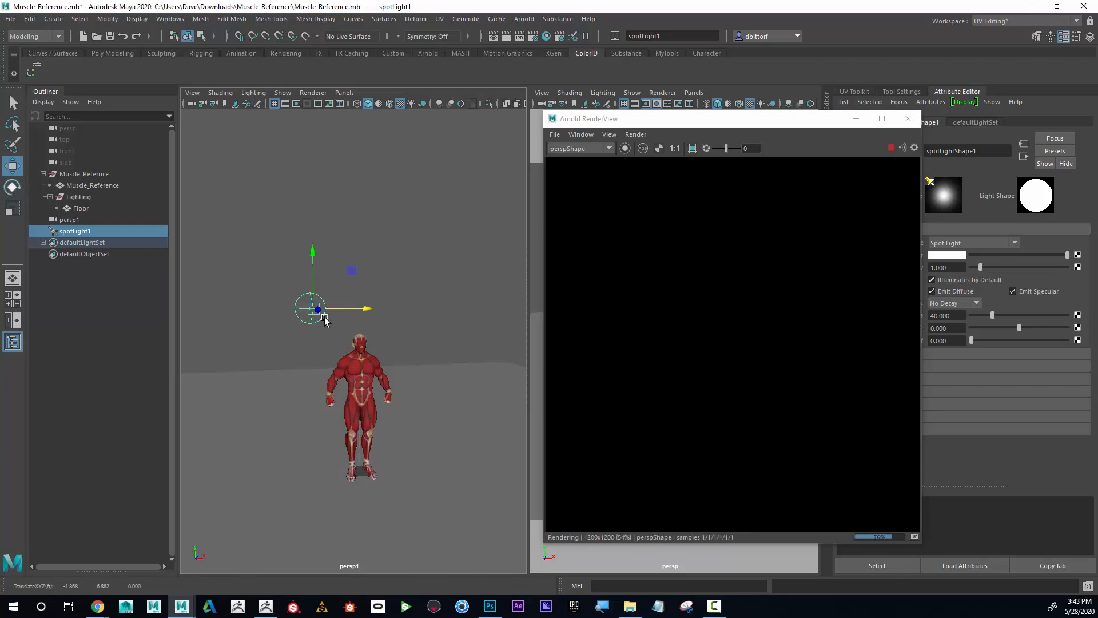
left_click_drag(330, 318, 298, 323)
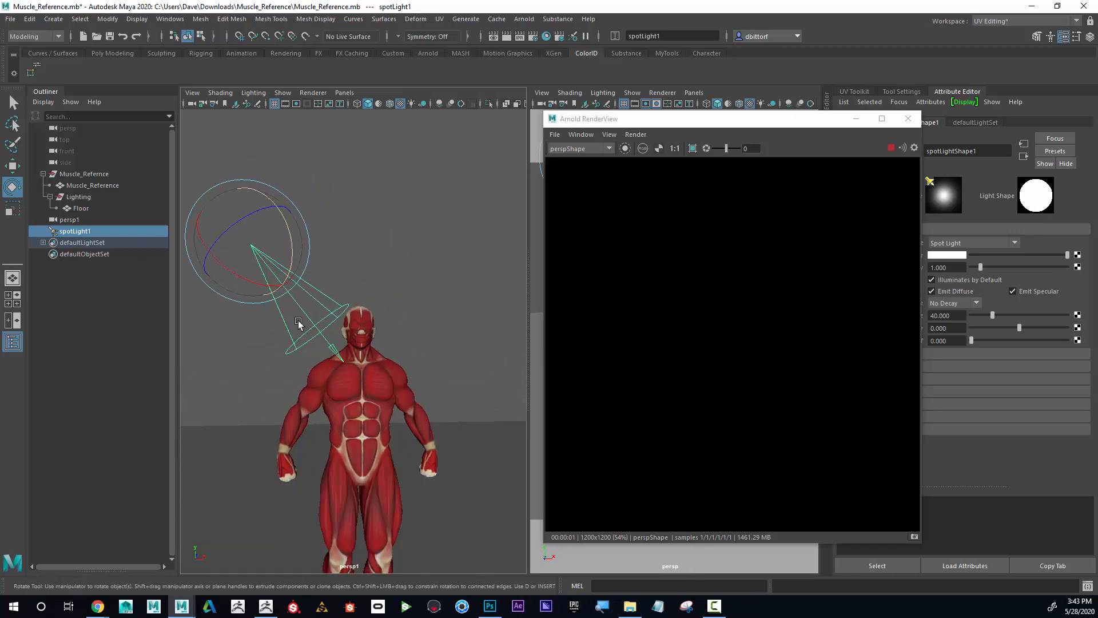
Step: Look through the spot light and adjust its aim and distance so the figure sits inside its cone
right_click_drag(375, 353, 298, 347, "alt")
left_click_drag(297, 347, 329, 348, "alt")
left_click(345, 92)
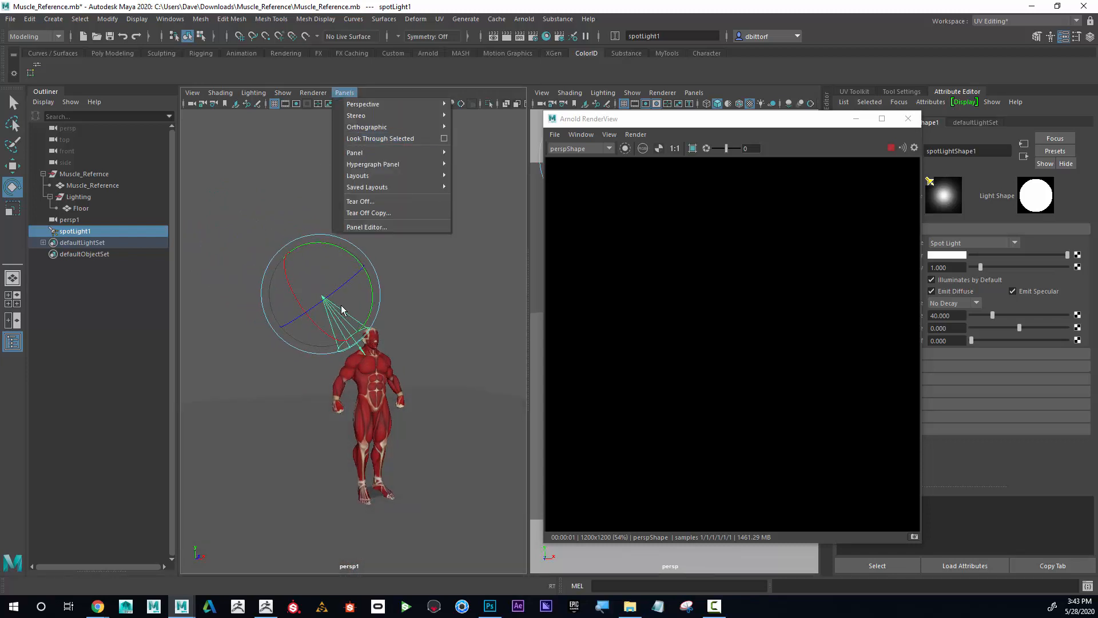
left_click(382, 139)
left_click_drag(319, 300, 336, 324, "alt")
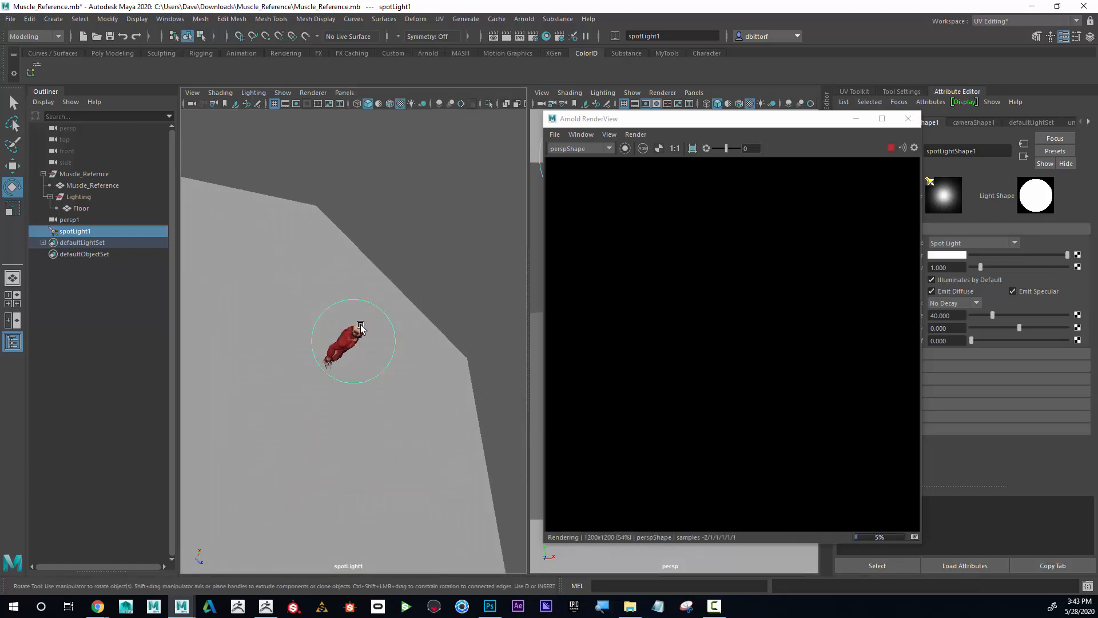
middle_click_drag(369, 318, 367, 320, "alt")
right_click_drag(367, 319, 395, 323, "alt")
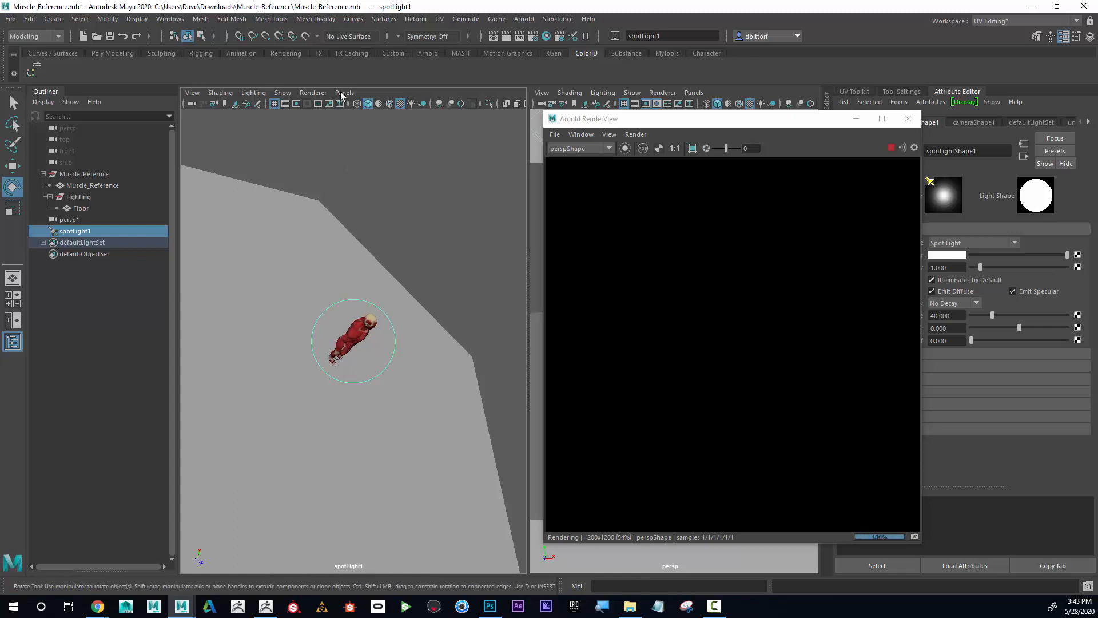
Step: Return the spot light view to the persp camera and frame the figure together with the light
left_click(344, 93)
mouse_move(369, 104)
left_click(475, 117)
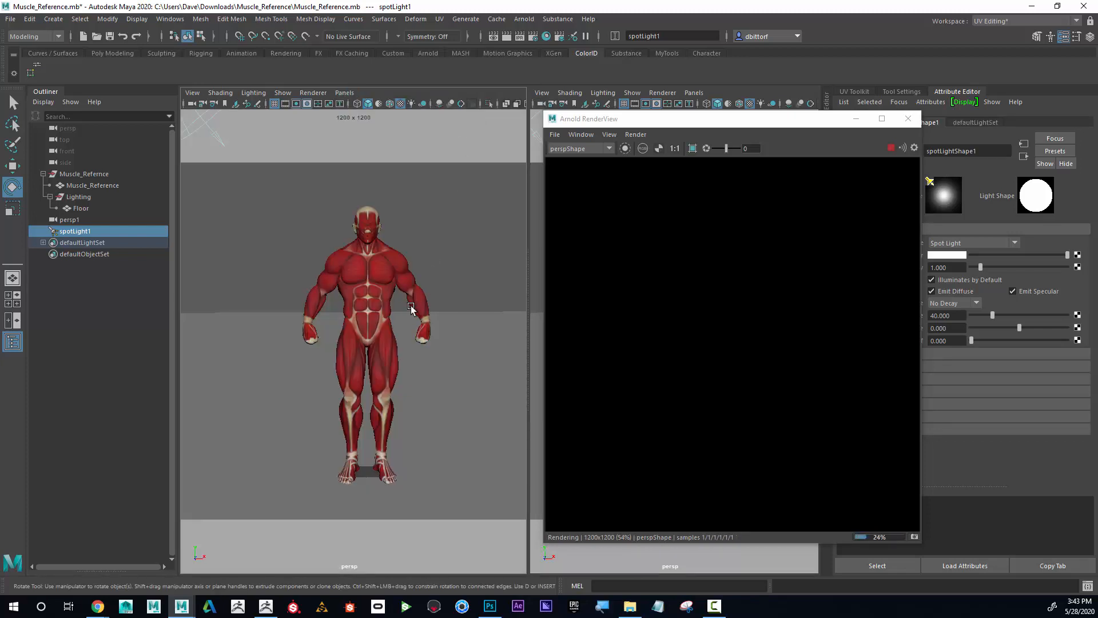
scroll(291, 285, "down", 5)
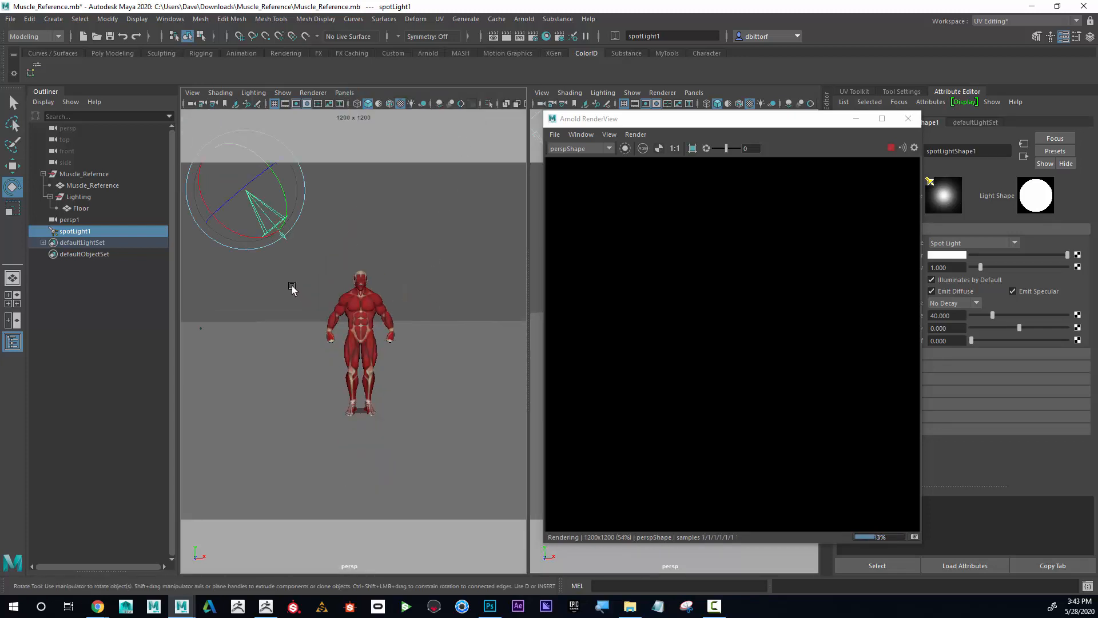
middle_click_drag(295, 263, 300, 272, "alt")
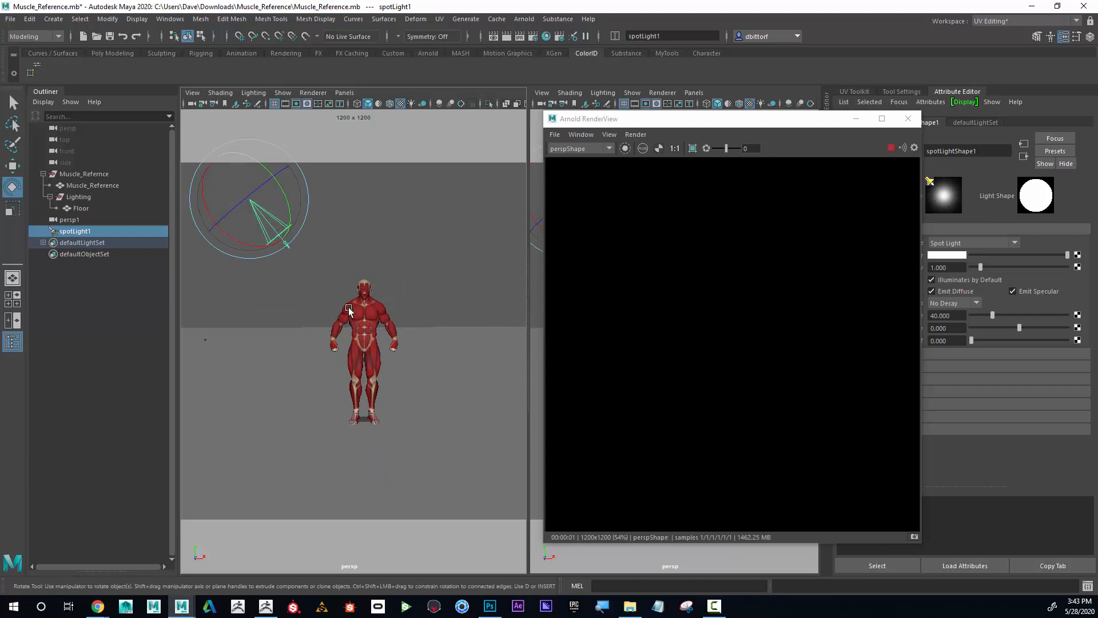
right_click_drag(310, 340, 413, 347, "alt")
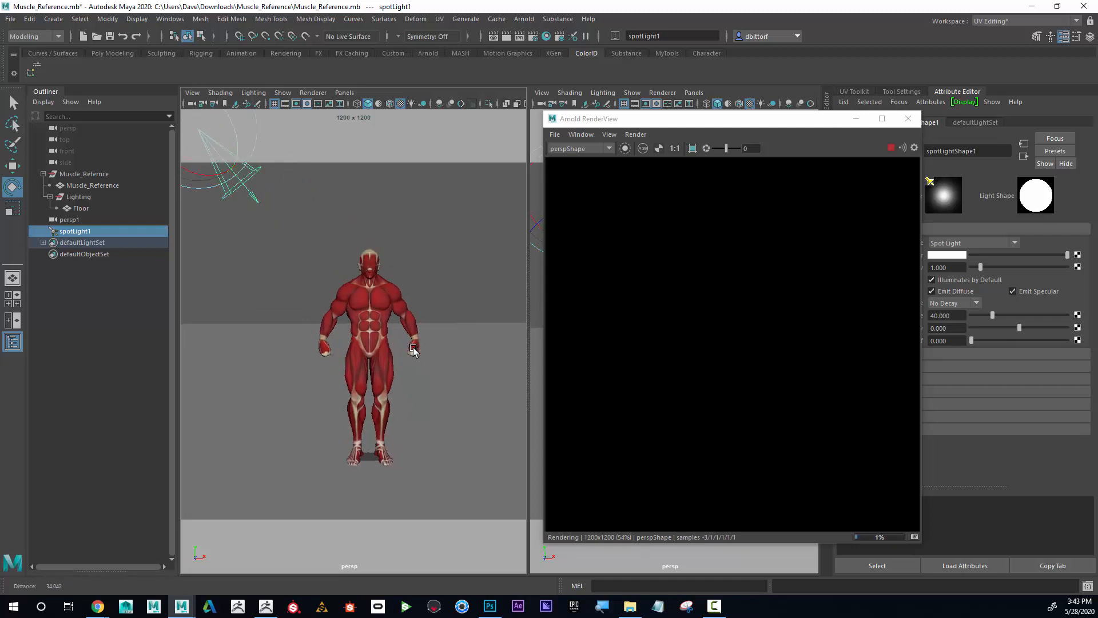
middle_click_drag(403, 338, 400, 341, "alt")
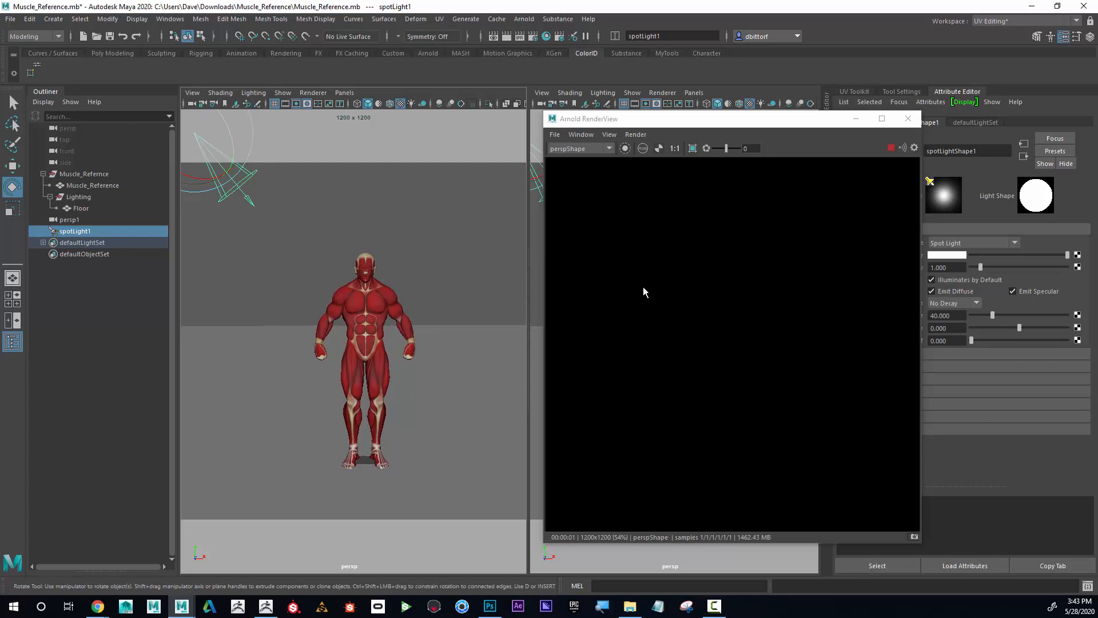
Step: Uncover the spot light's attributes and raise its intensity in stages to 10, 10000 and finally 100000
left_click_drag(763, 123, 691, 119)
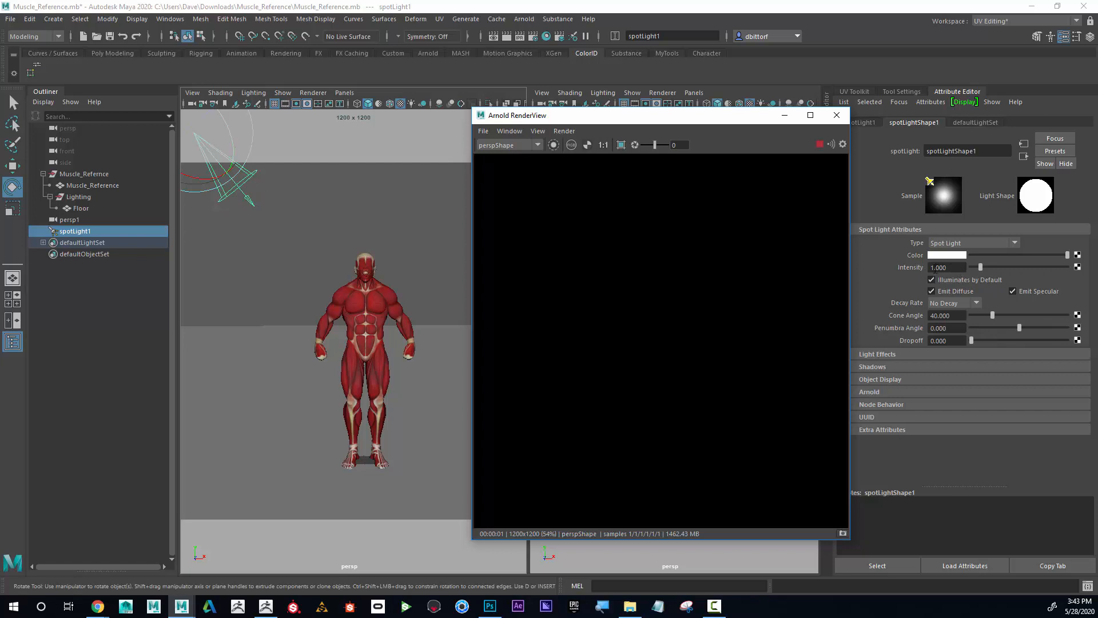
left_click(934, 268)
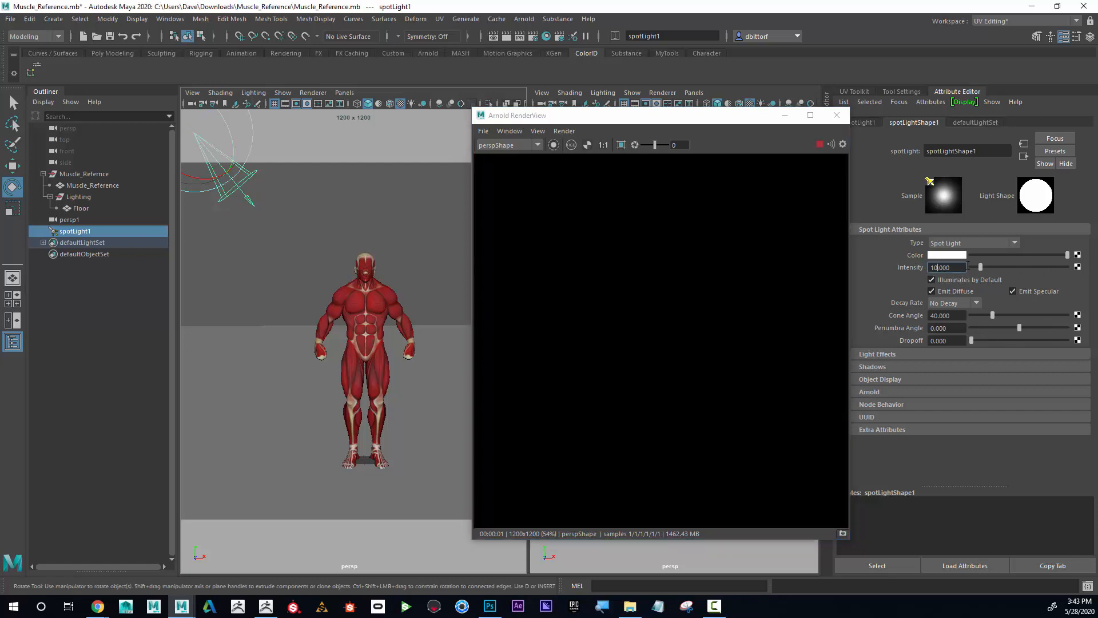
key("Return")
left_click(944, 267)
type("000")
key("Return")
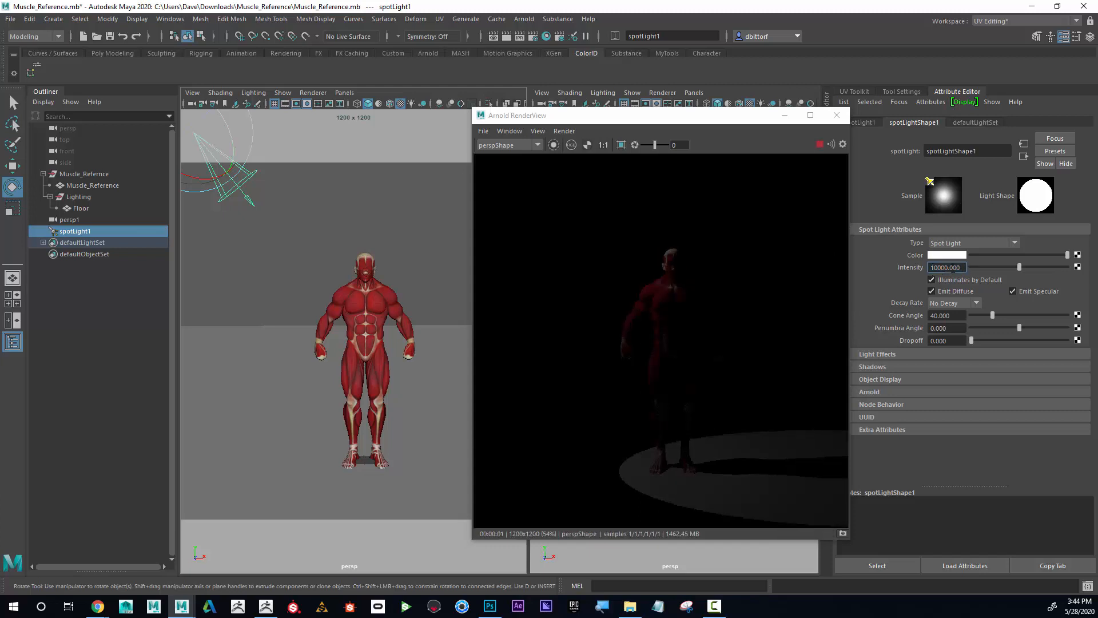
type("0")
key("Return")
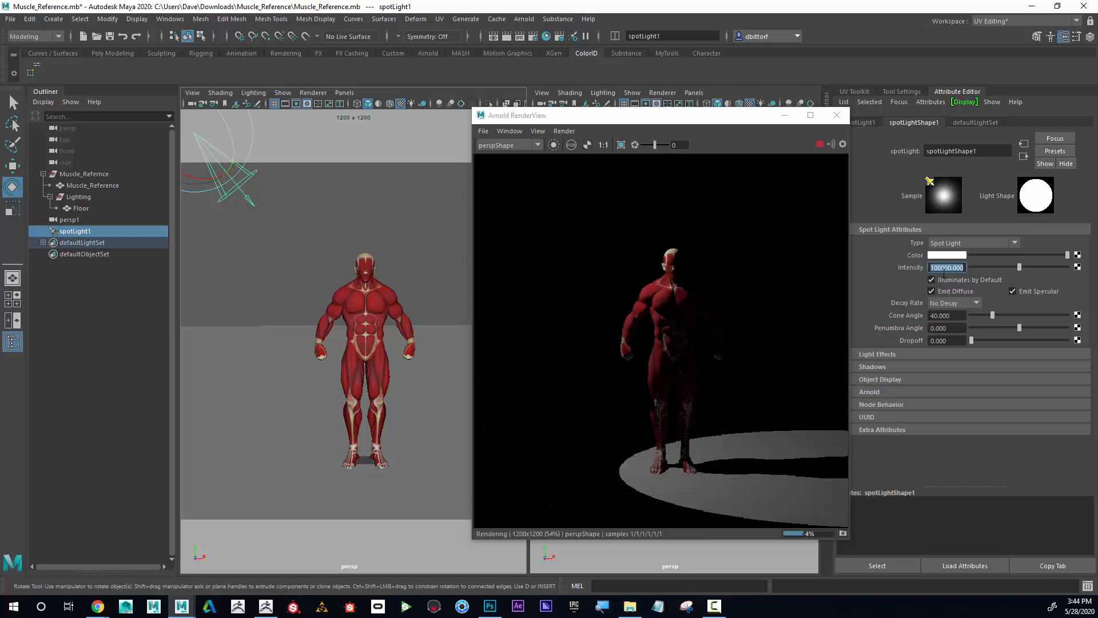
Step: Set the spot light's intensity to 1000000 and reposition the render window so the figure and the light's attributes are both accessible
left_click(944, 267)
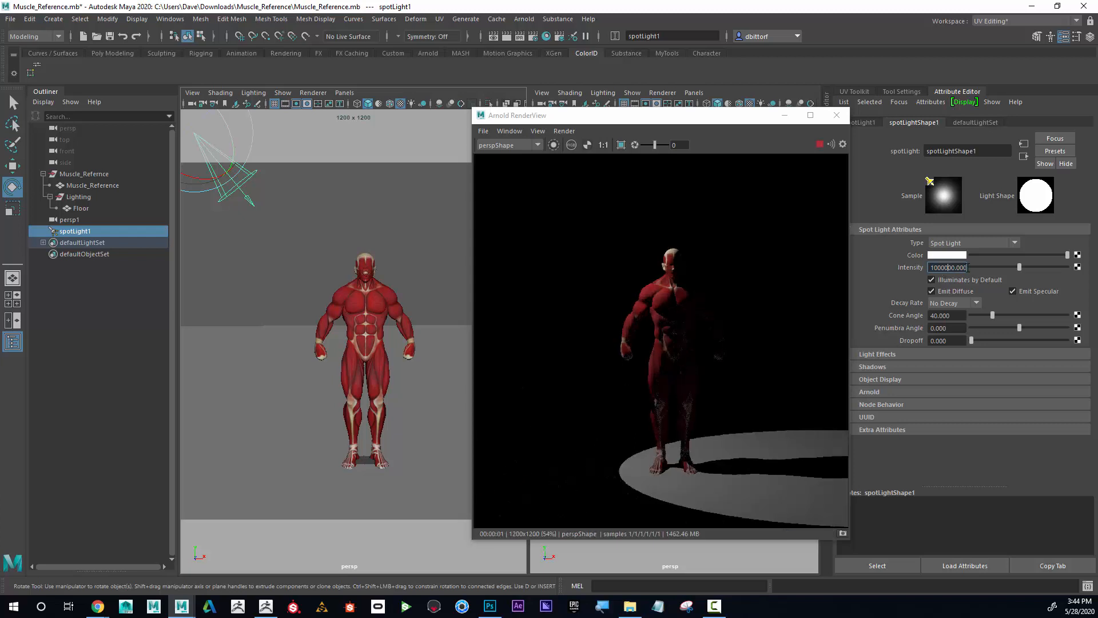
key("Return")
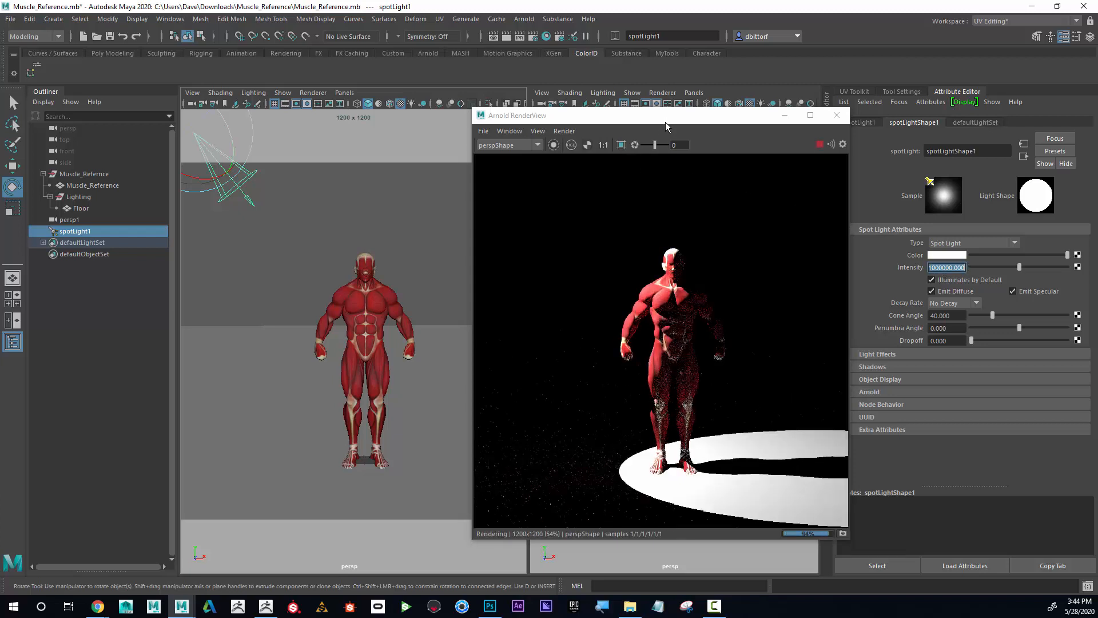
left_click_drag(666, 114, 669, 100)
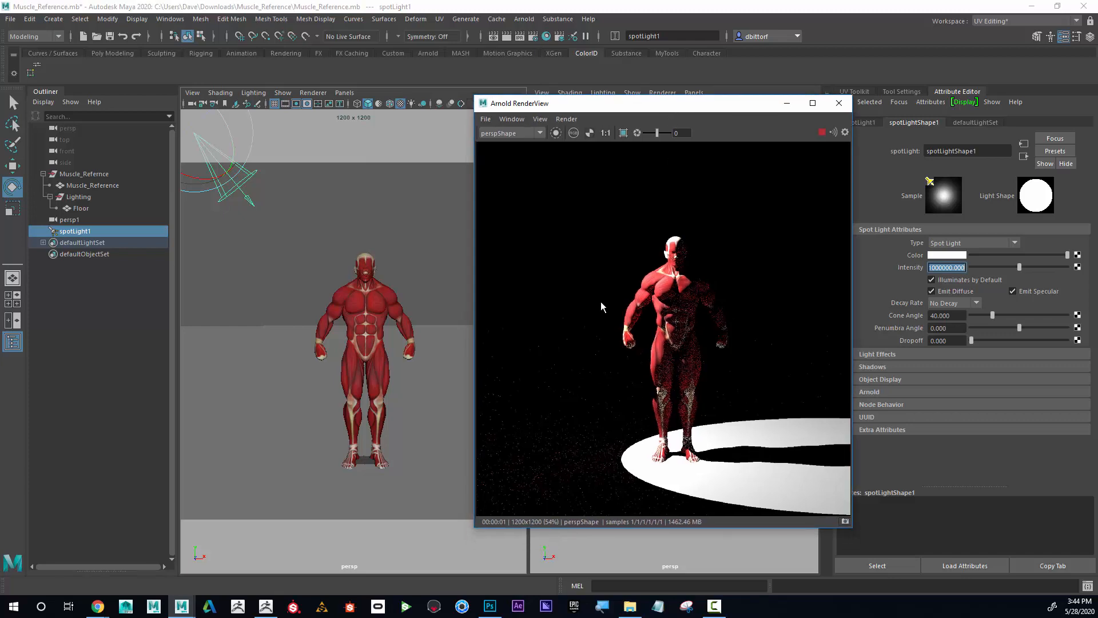
mouse_move(385, 369)
right_mouse_down("alt")
mouse_move(429, 373)
mouse_move(396, 354)
right_mouse_up("alt")
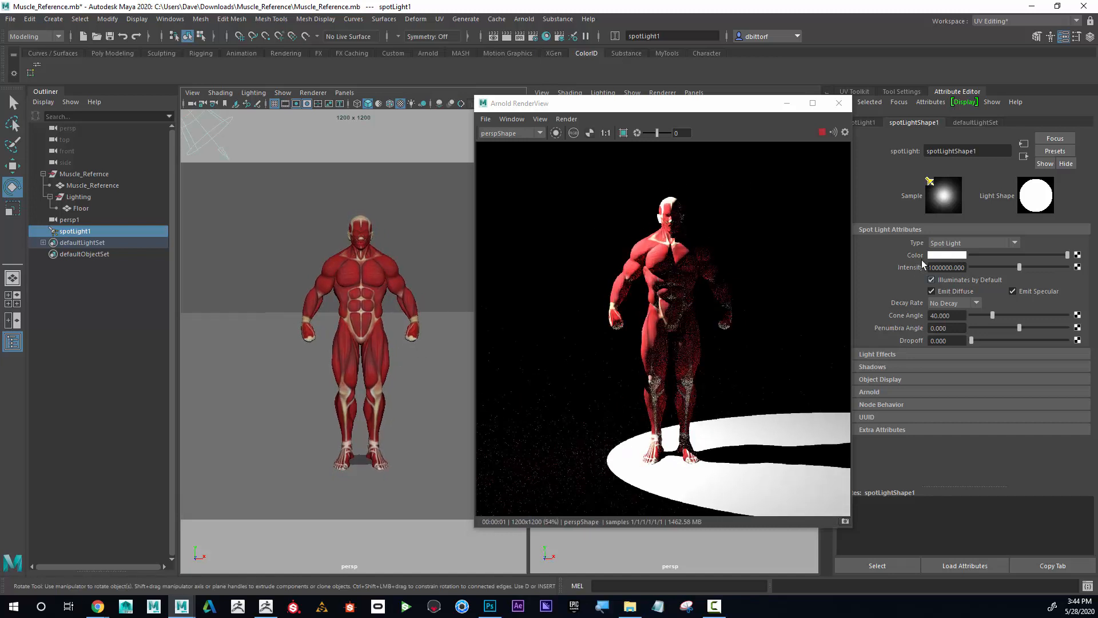
left_click_drag(750, 109, 731, 108)
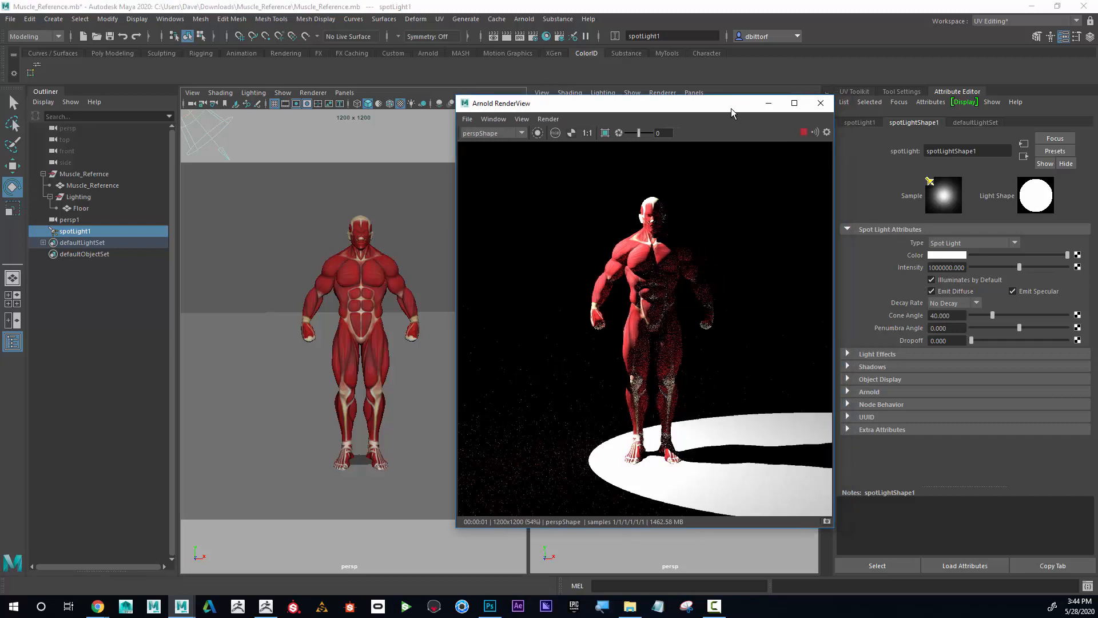
Step: Try blue, green, cyan and magenta as the spot light's color
left_click(941, 256)
left_click(971, 226)
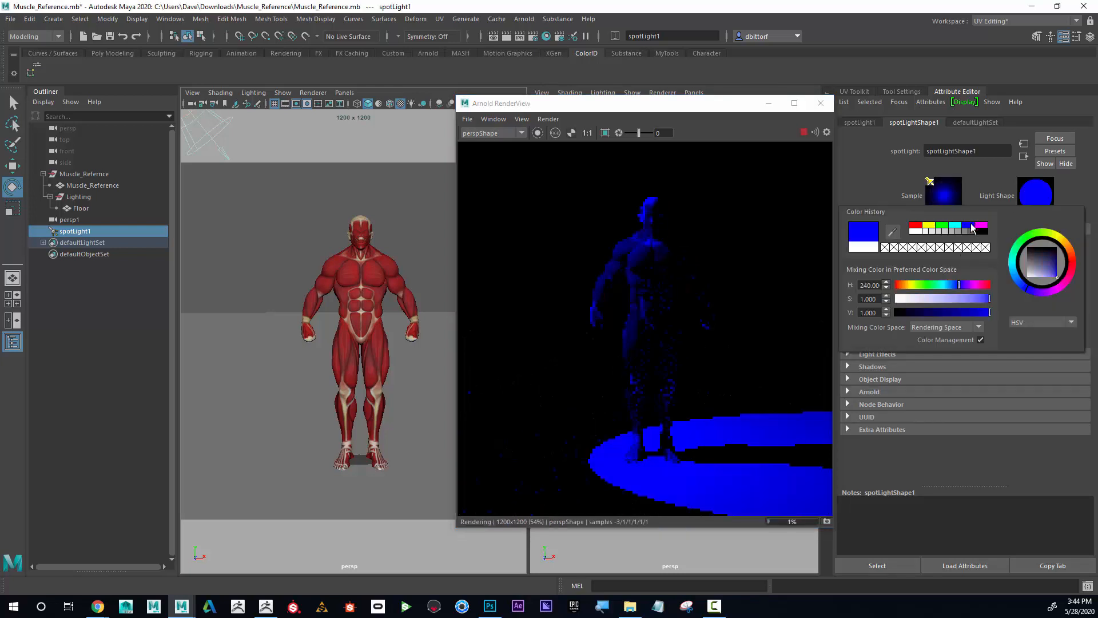
left_click(943, 226)
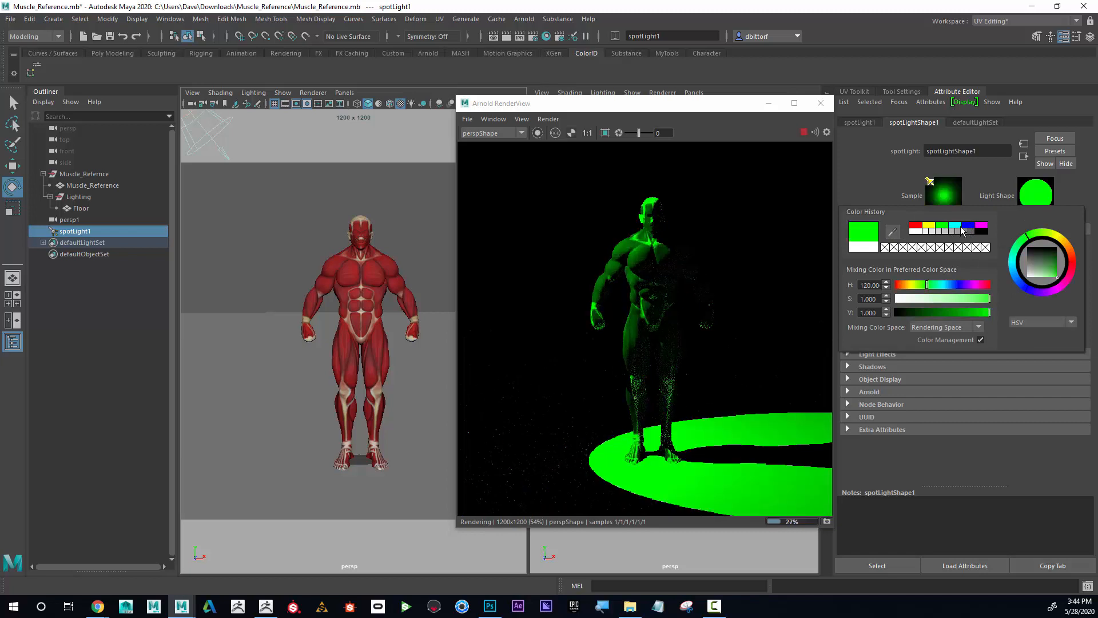
left_click(960, 225)
left_click(981, 225)
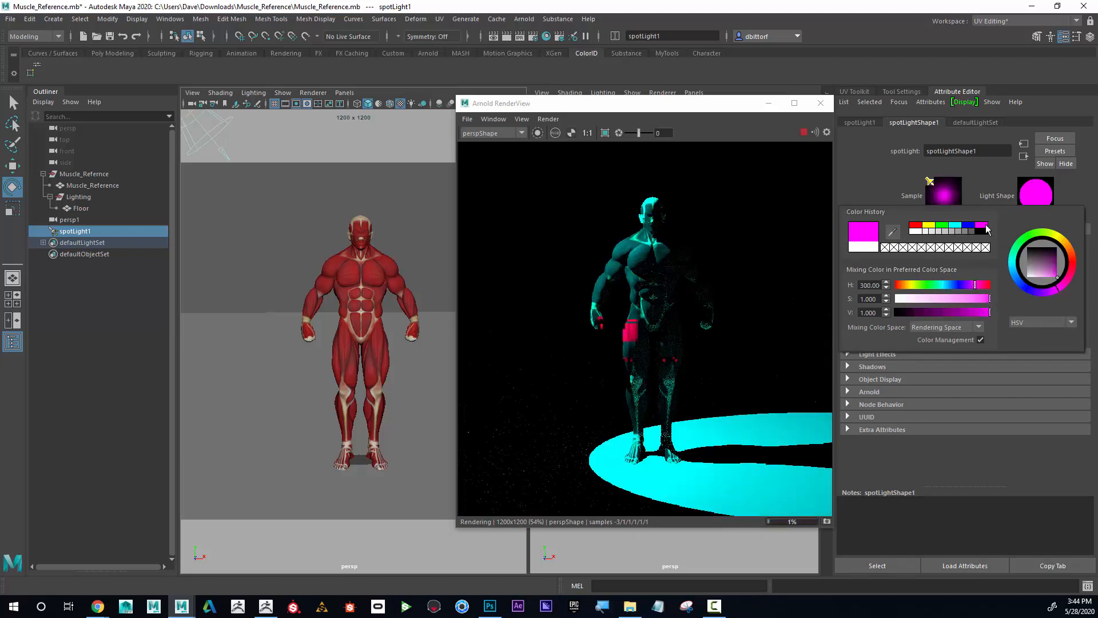
Step: Return the spot light's color to white, darken it to light gray, and give it a slight warm yellow tint
left_click(922, 231)
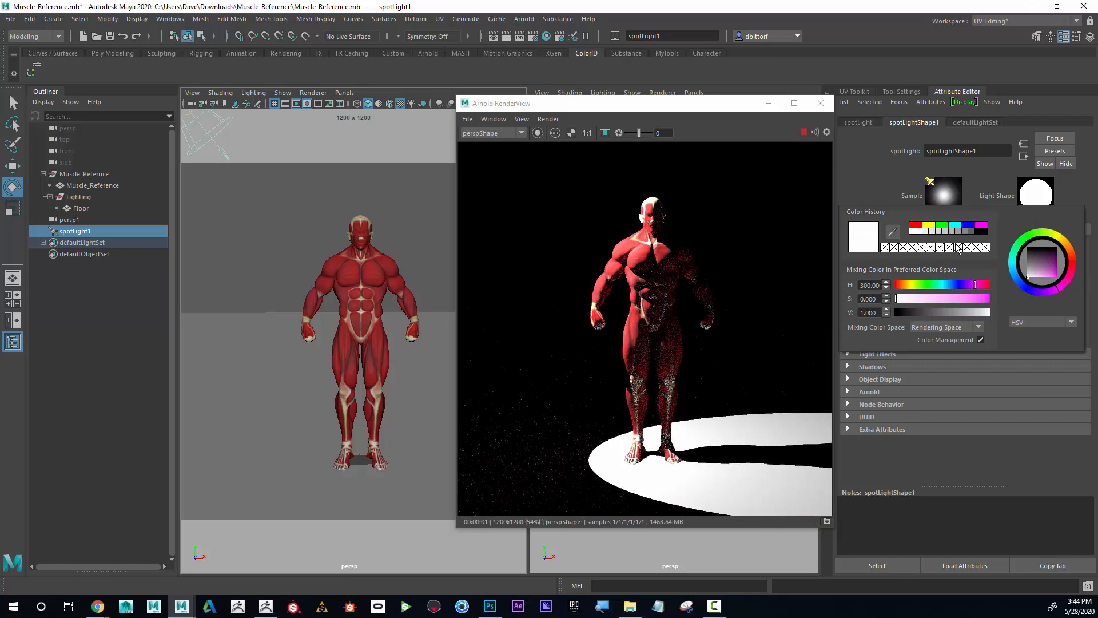
left_click(933, 231)
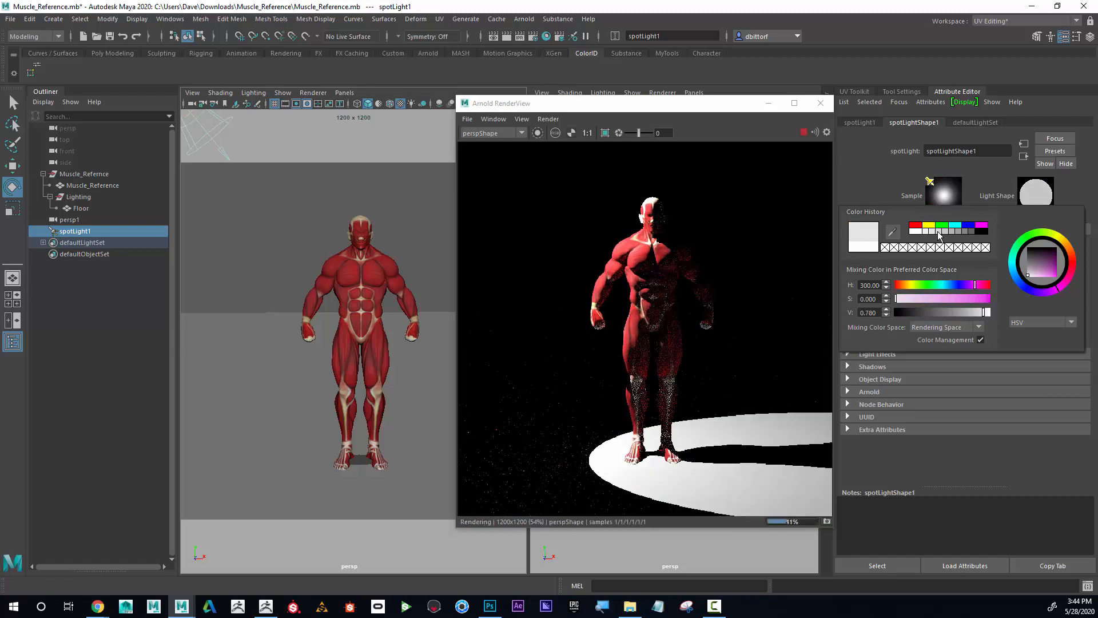
left_click(938, 231)
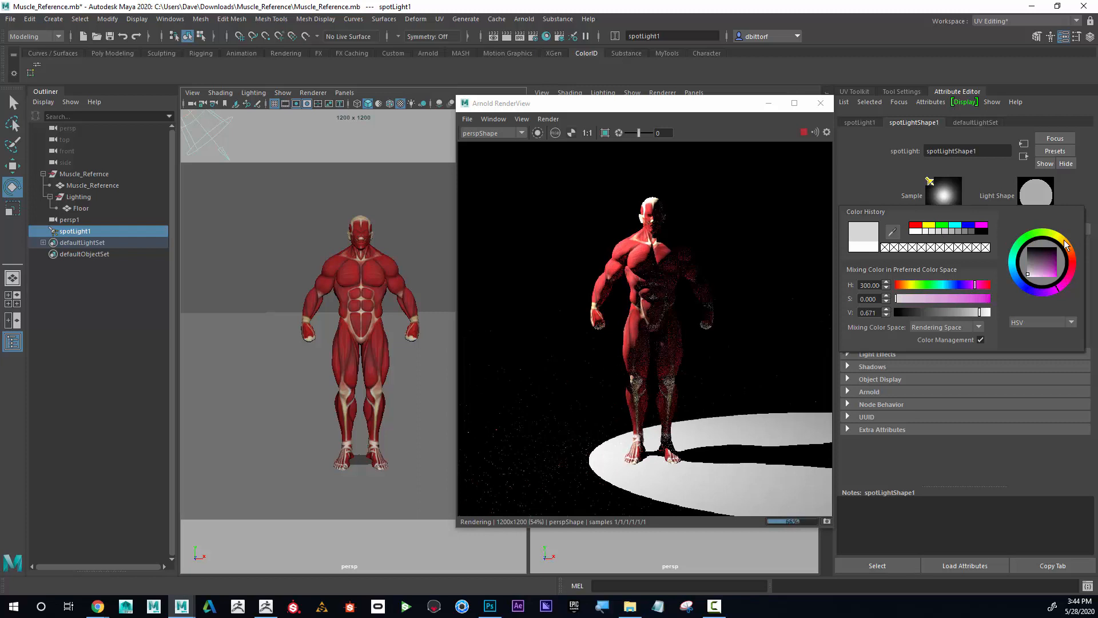
left_click(1032, 277)
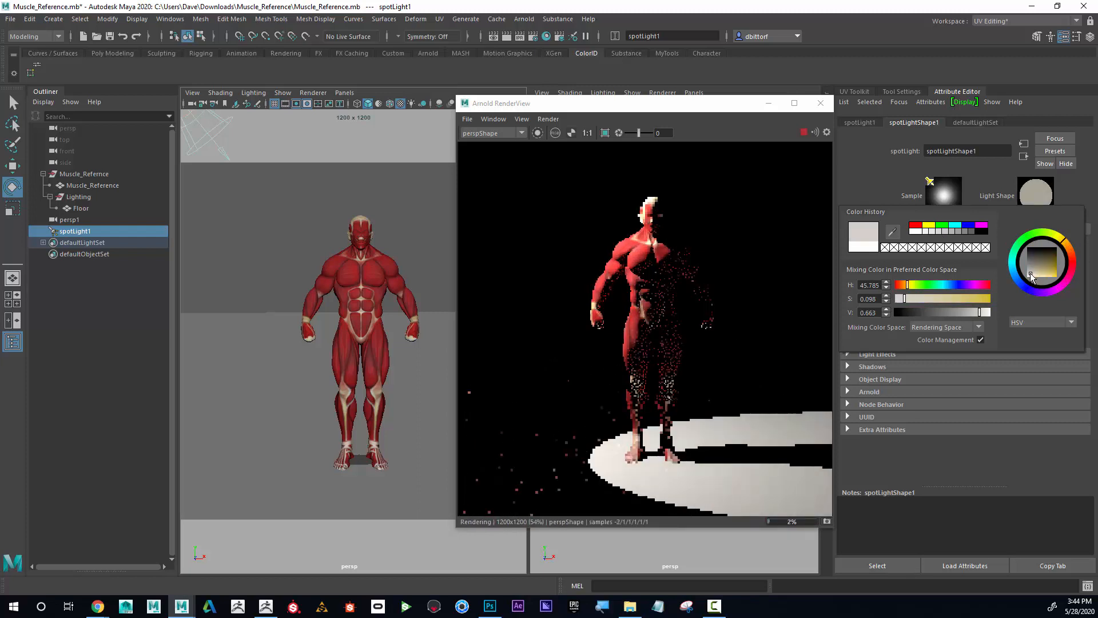
left_click(1035, 274)
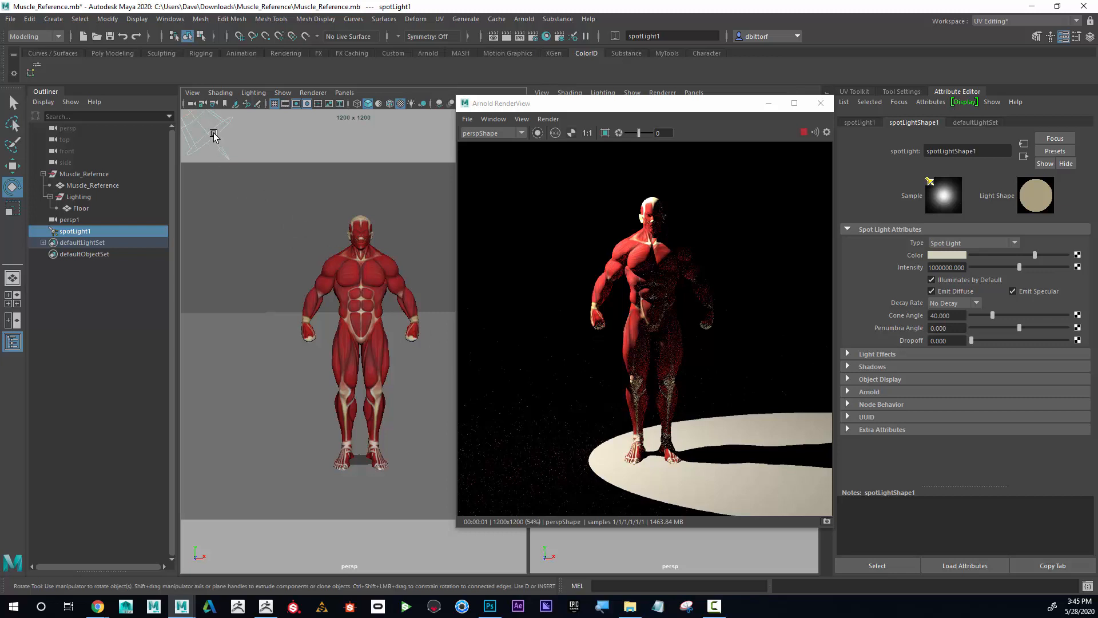
Step: Set the spot light's decay rate to Quadratic and widen its cone angle to about 47.7
left_click_drag(213, 135, 269, 189)
left_click(976, 304)
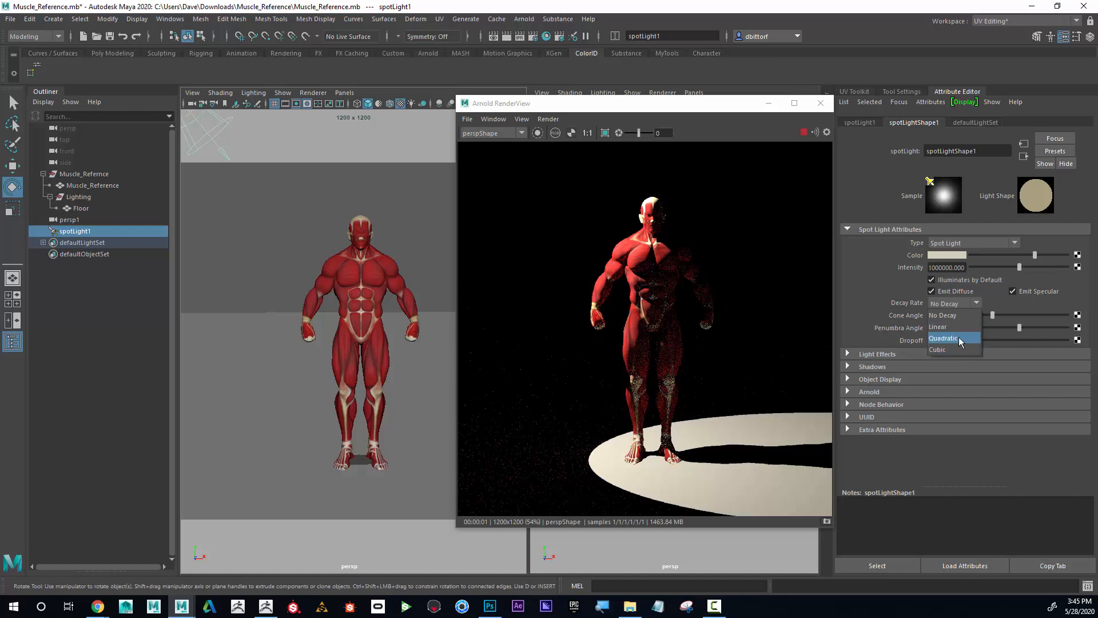
left_click(959, 338)
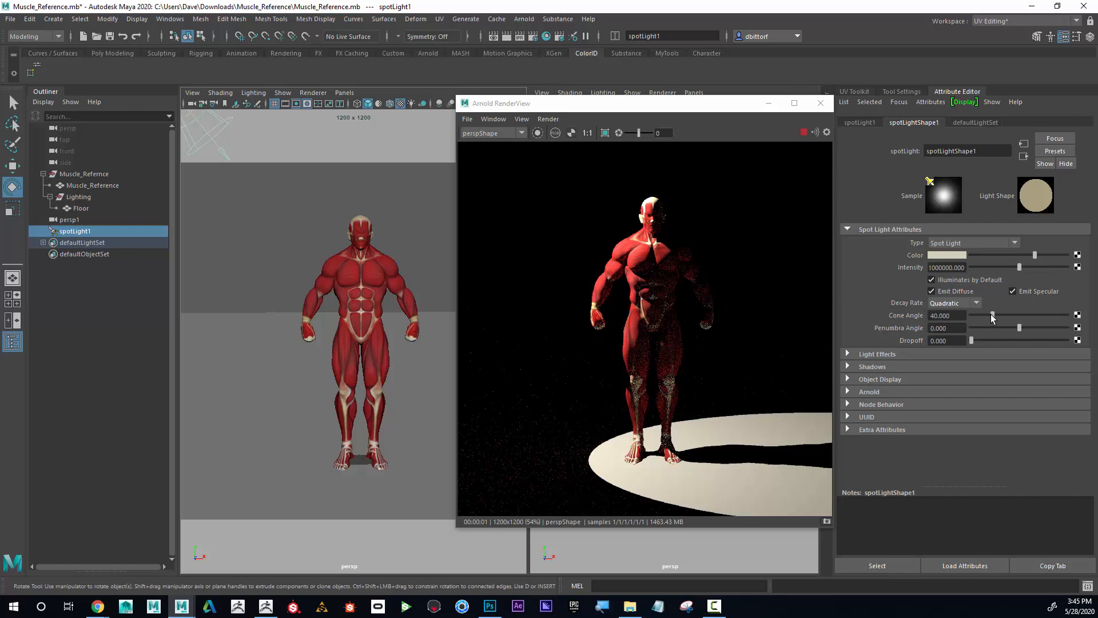
mouse_move(993, 316)
left_mouse_down()
mouse_move(1012, 315)
mouse_move(976, 315)
mouse_move(995, 312)
left_mouse_up()
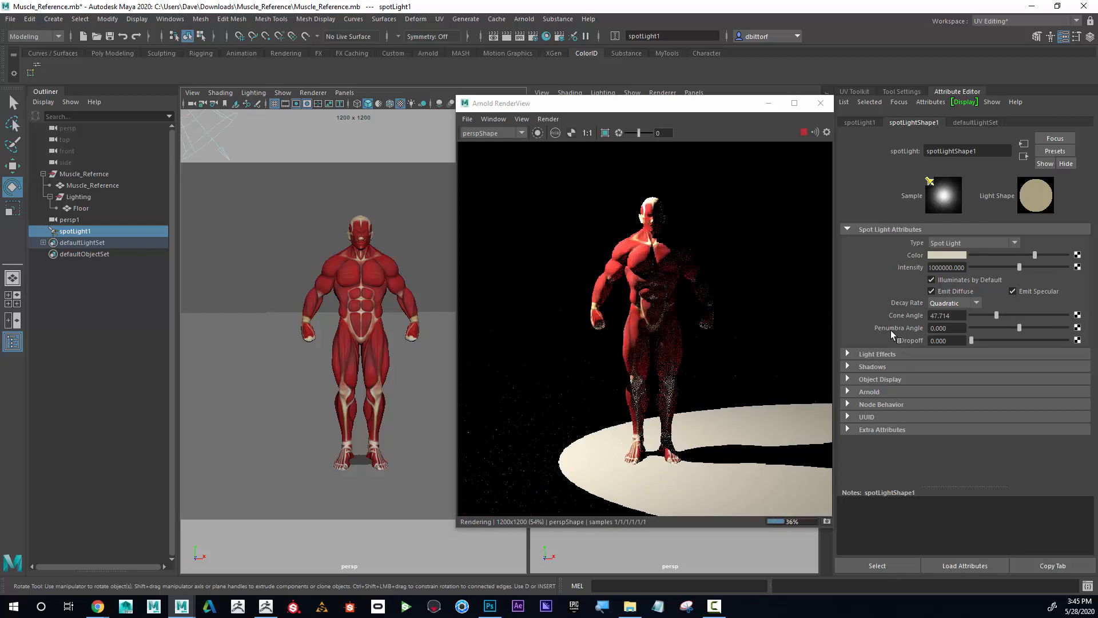
Step: Soften the light's edge by trying a penumbra angle of -10, settling on 10, and raising the dropoff to about 3.07
left_click_drag(1019, 328, 952, 325)
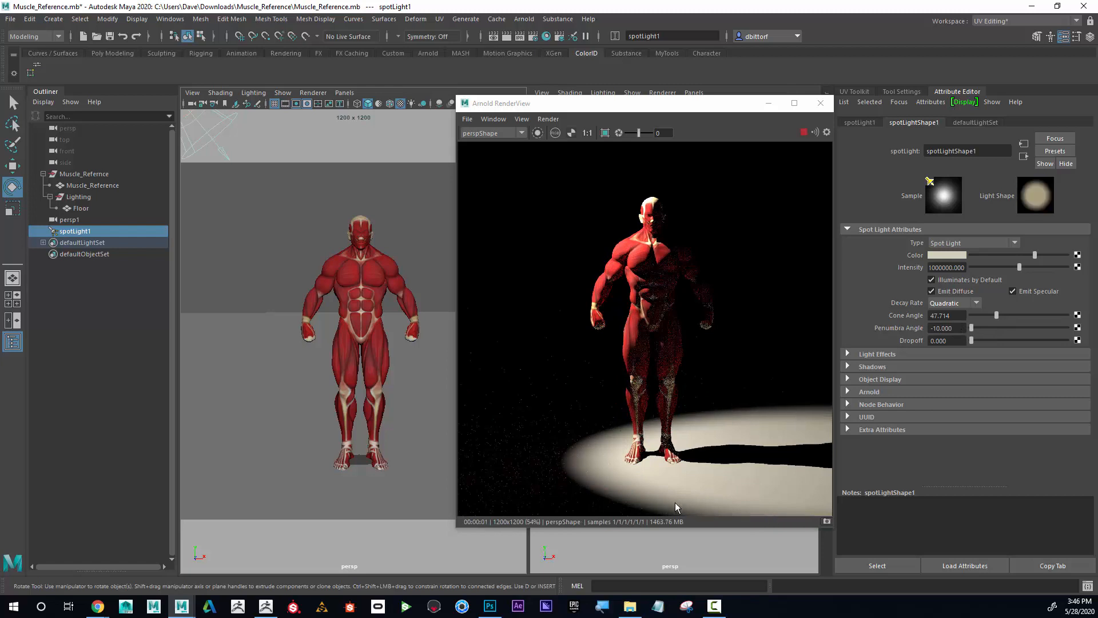
left_click_drag(986, 328, 1078, 334)
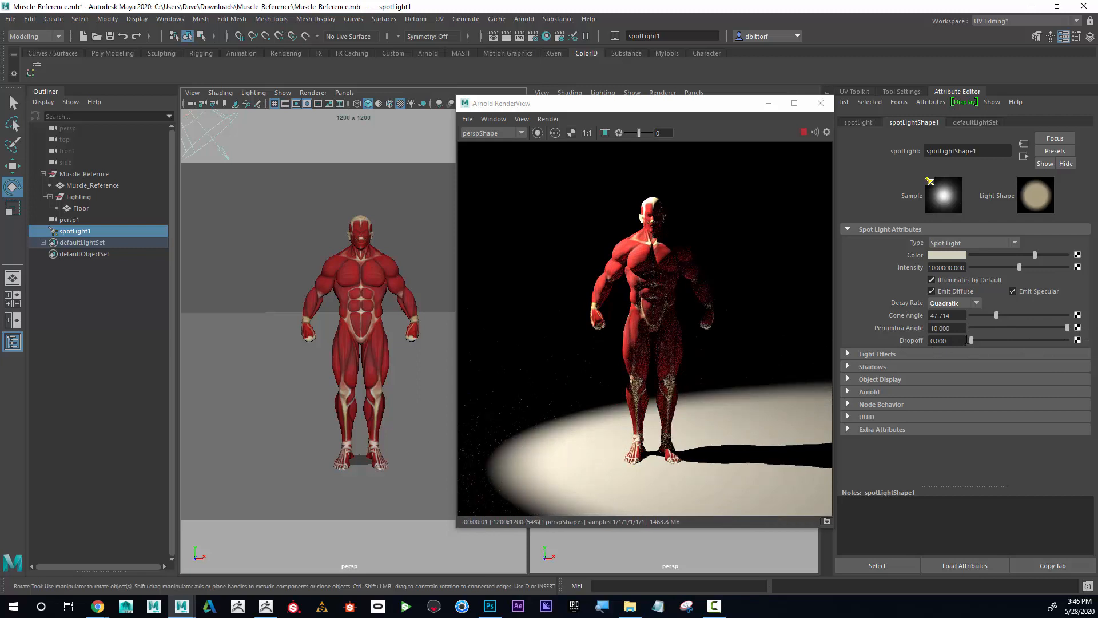
mouse_move(971, 341)
left_mouse_down()
mouse_move(991, 339)
mouse_move(972, 343)
left_mouse_up()
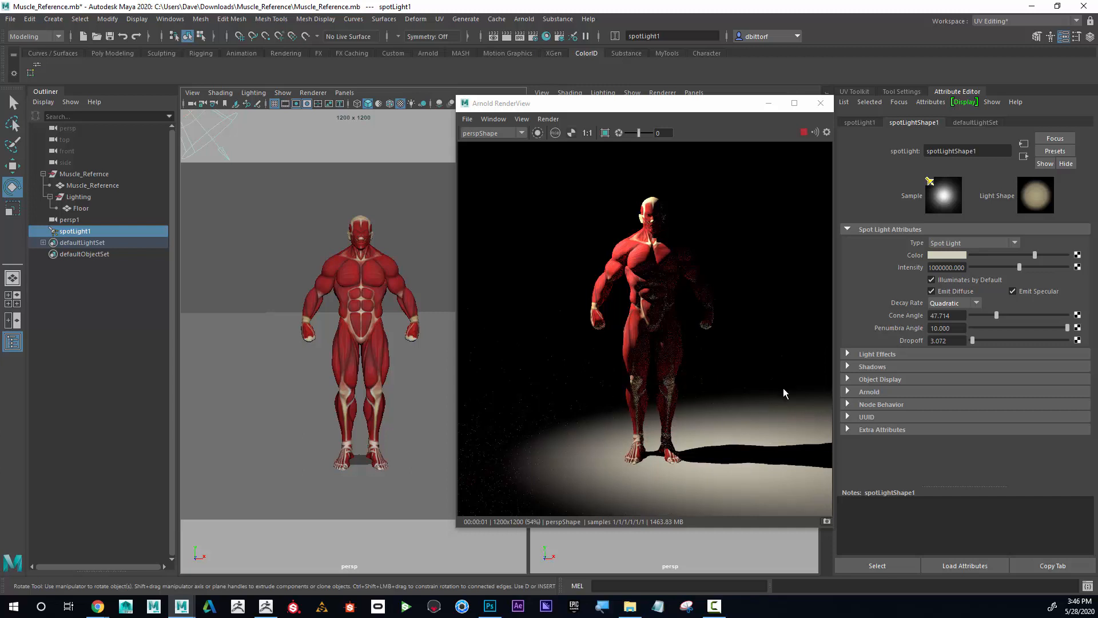
Step: Try turning off ray trace shadows in the spot light's shadow attributes, and turn them back on
left_click(863, 367)
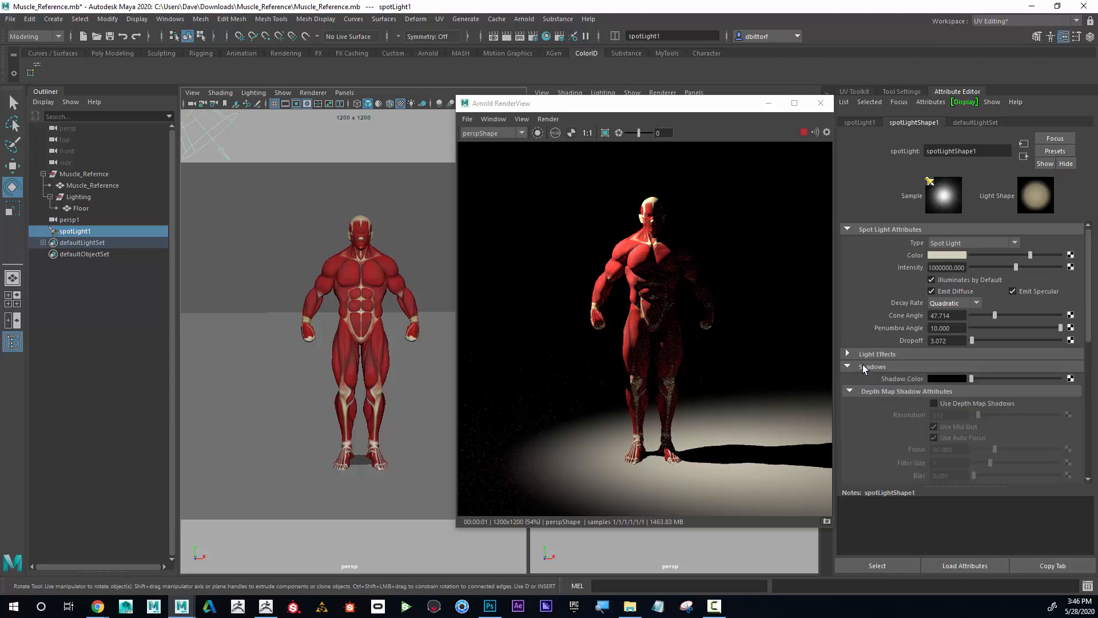
scroll(915, 384, "down", 3)
scroll(925, 382, "down", 6)
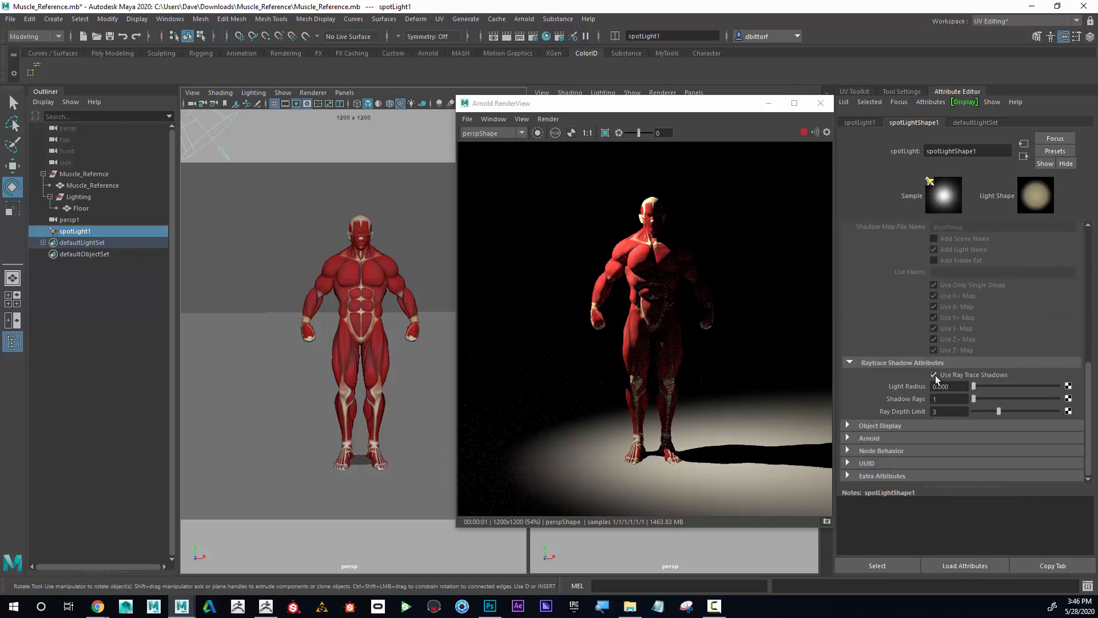
left_click(935, 375)
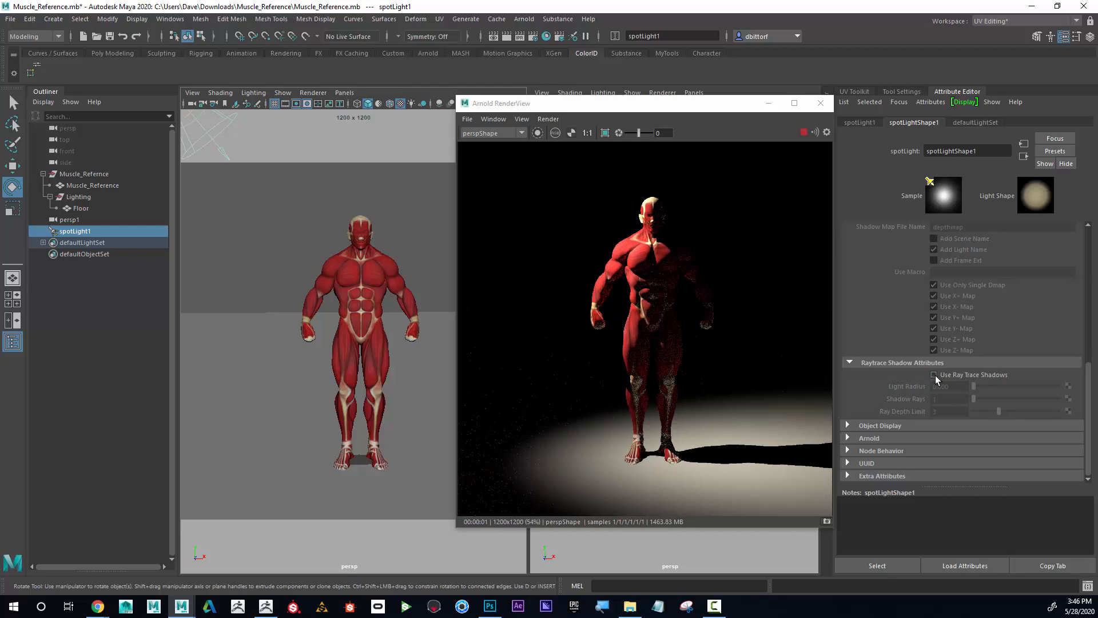
left_click(934, 375)
scroll(936, 375, "up", 3)
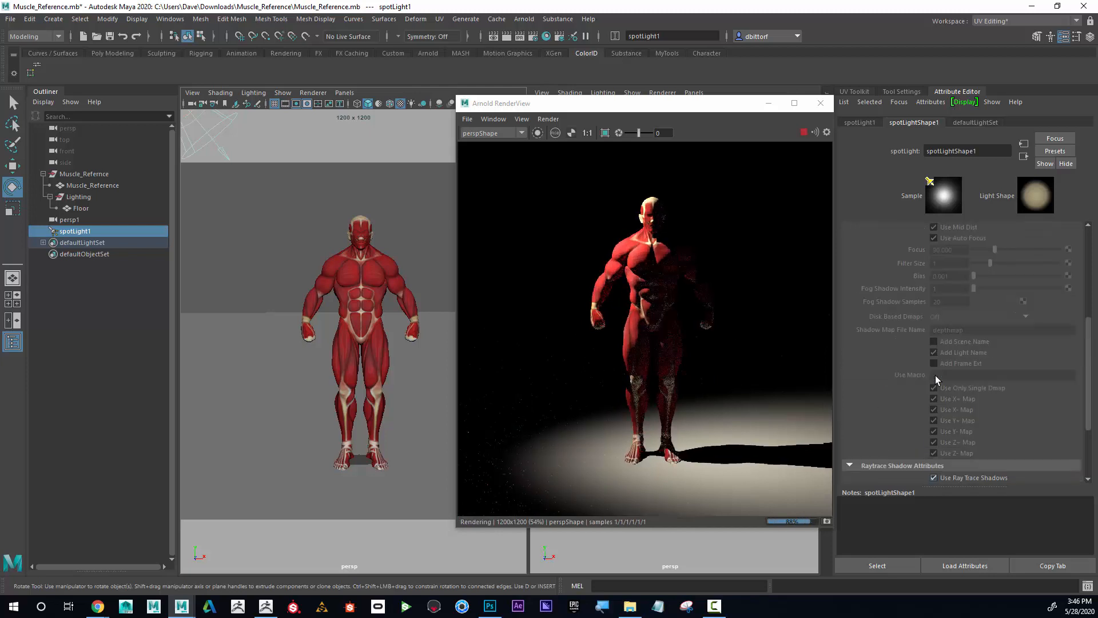
scroll(936, 375, "up", 3)
left_click(848, 269)
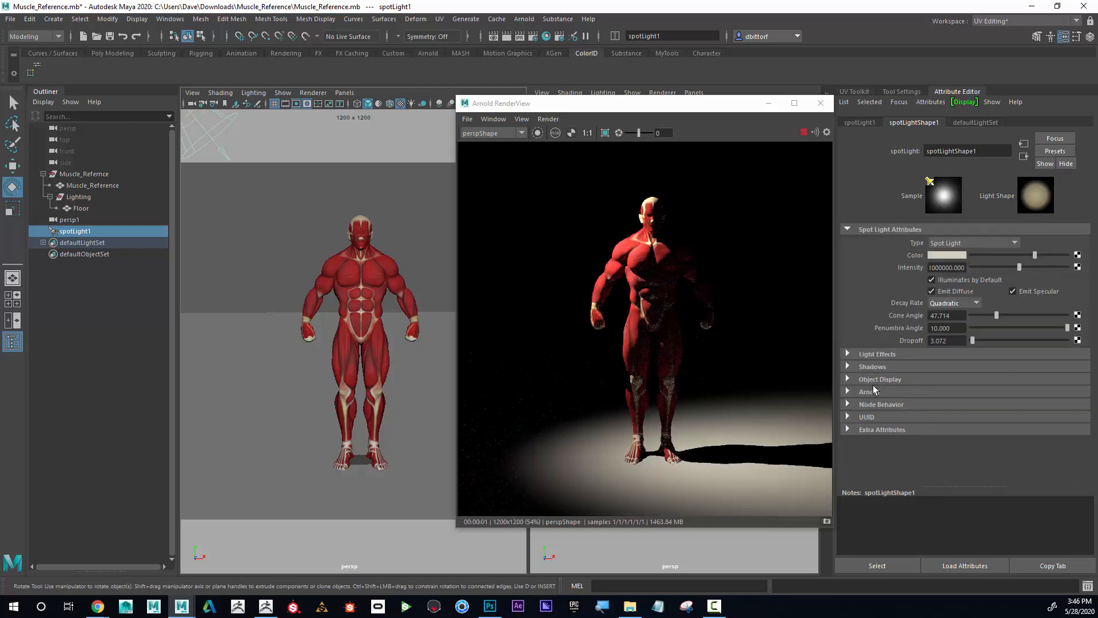
Step: Try the render without Cast Shadows in the spot light's Arnold attributes, and turn the option back on
left_click(858, 392)
scroll(904, 373, "down", 5)
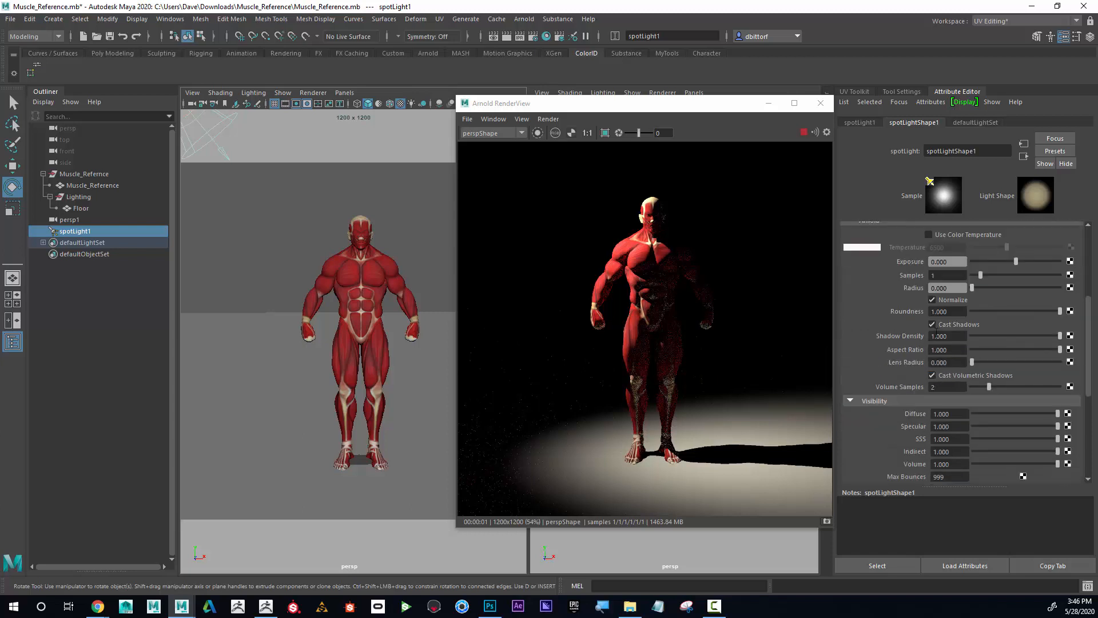
left_click(932, 324)
scroll(875, 356, "up", 5)
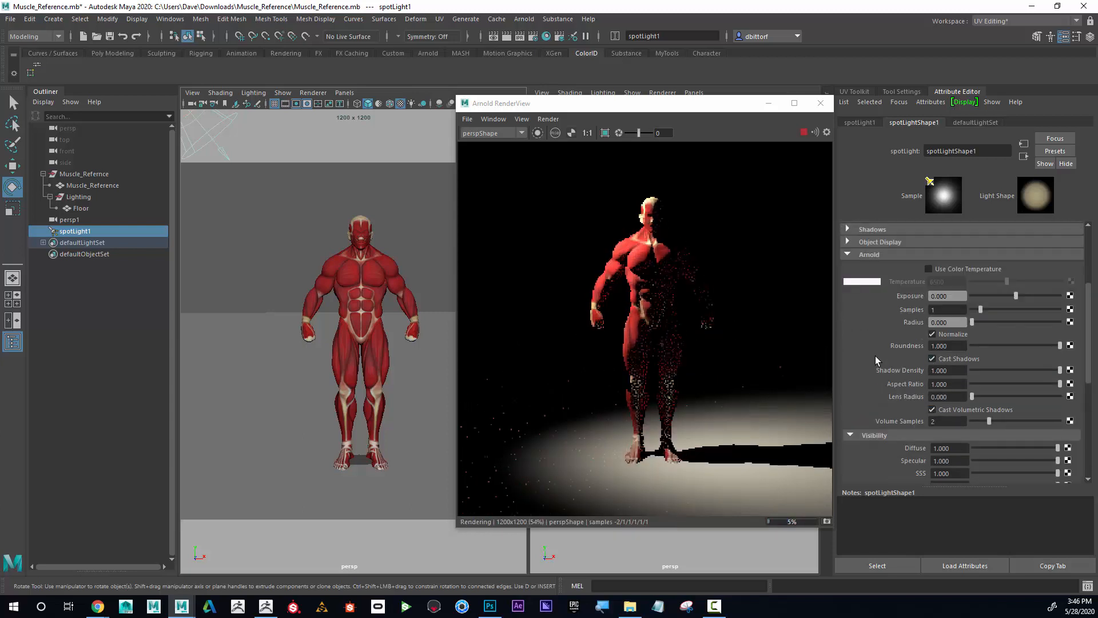
left_click(867, 392)
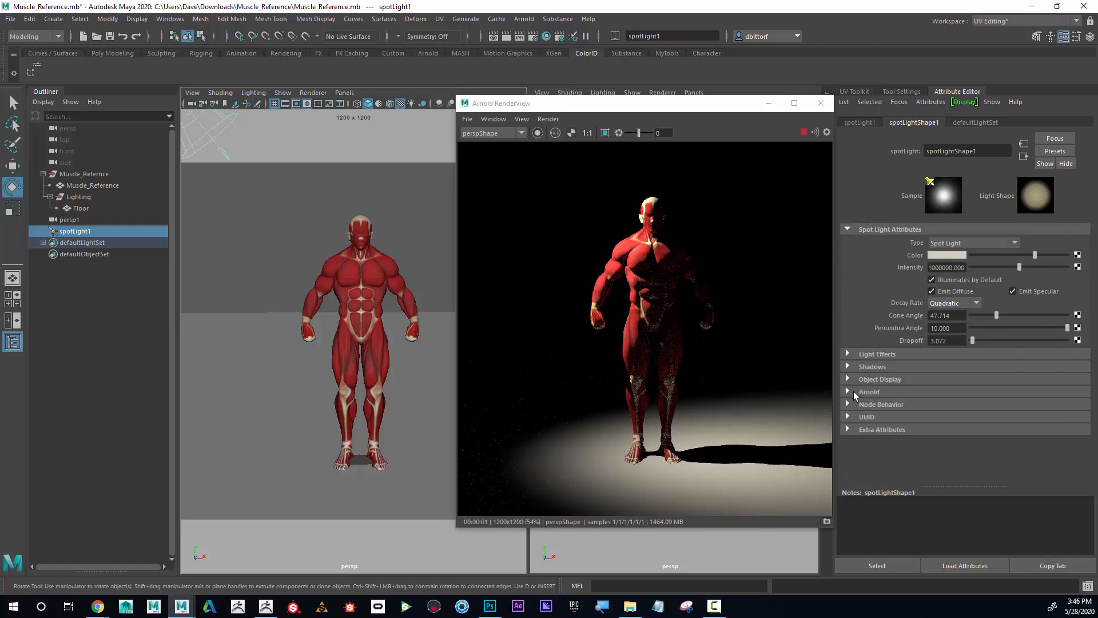
left_click(854, 392)
scroll(892, 388, "down", 5)
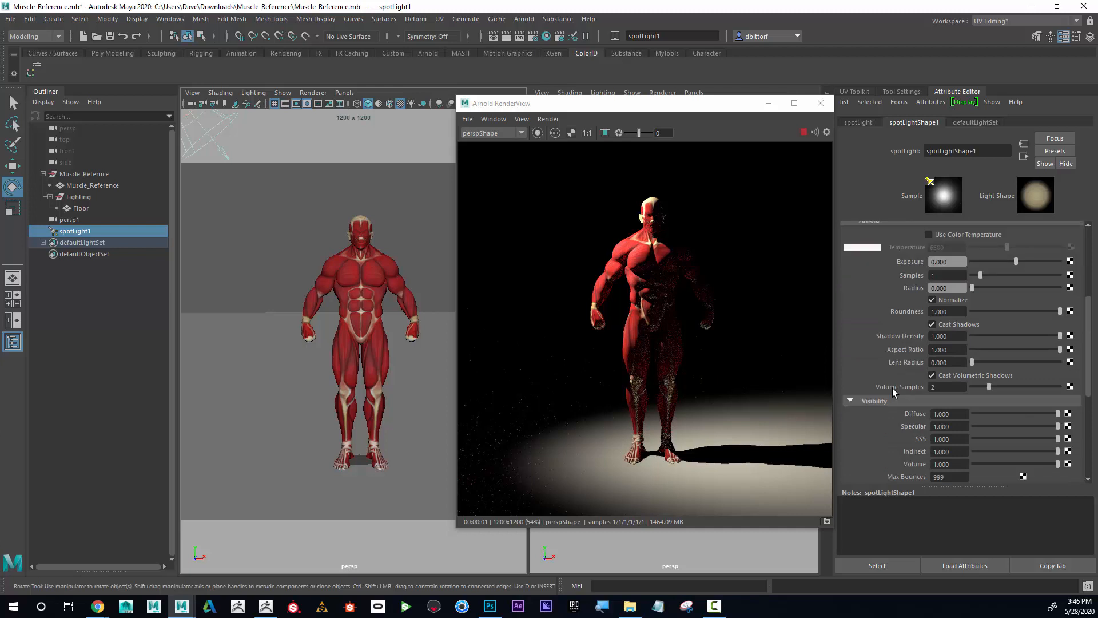
scroll(892, 388, "down", 2)
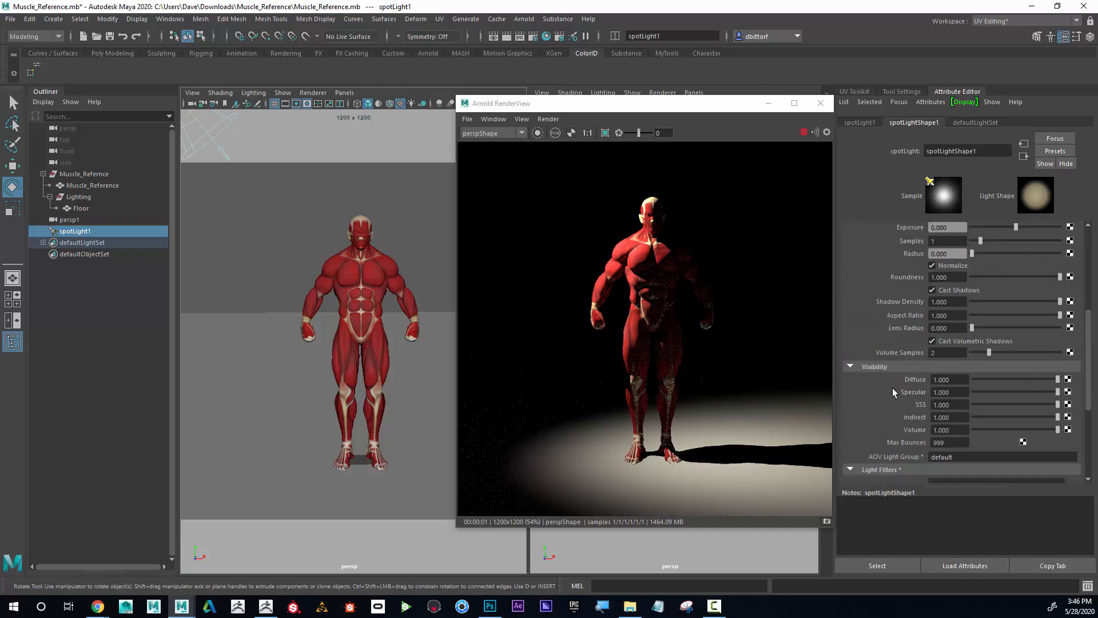
left_click(932, 290)
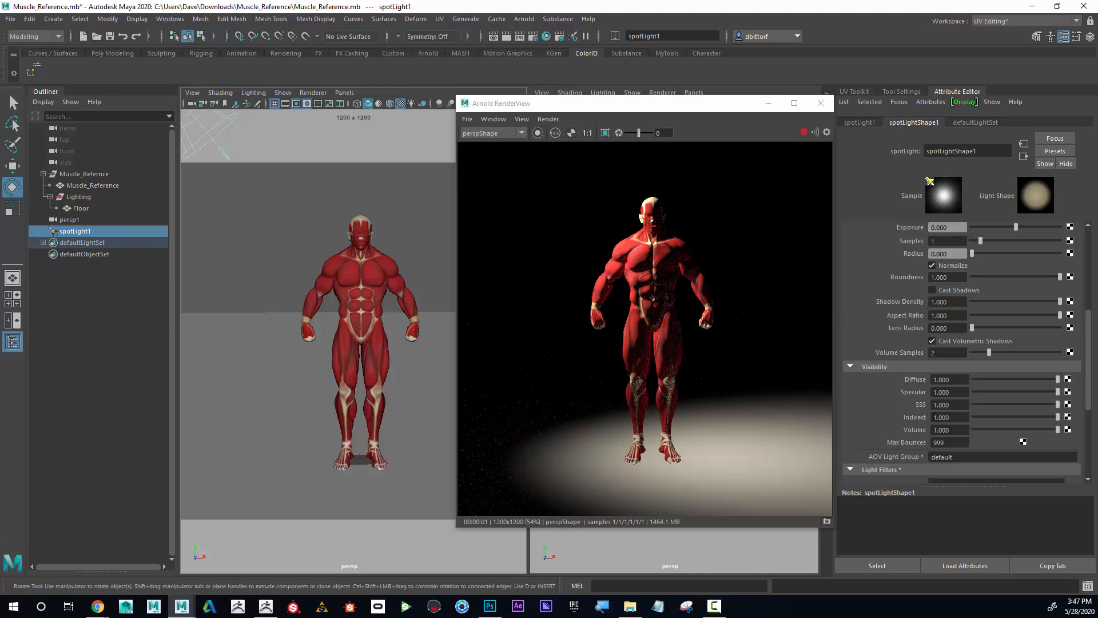
left_click(943, 292)
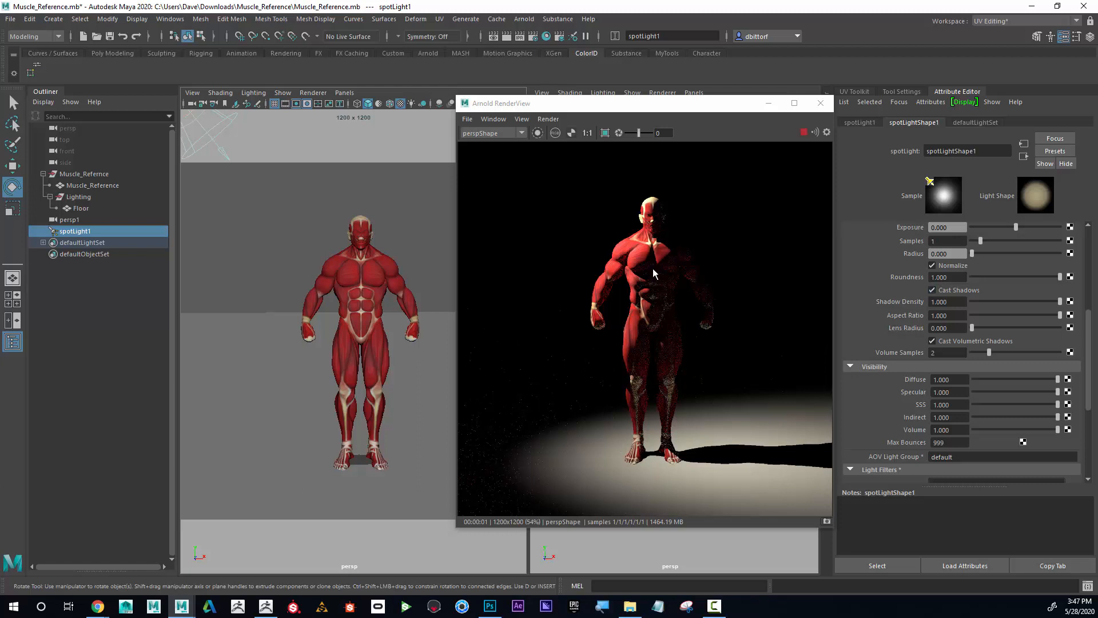
Step: Set the Arnold Camera (AA), Diffuse, Specular, Transmission, SSS and Volume Indirect samples to 3 in the render settings
left_click(533, 38)
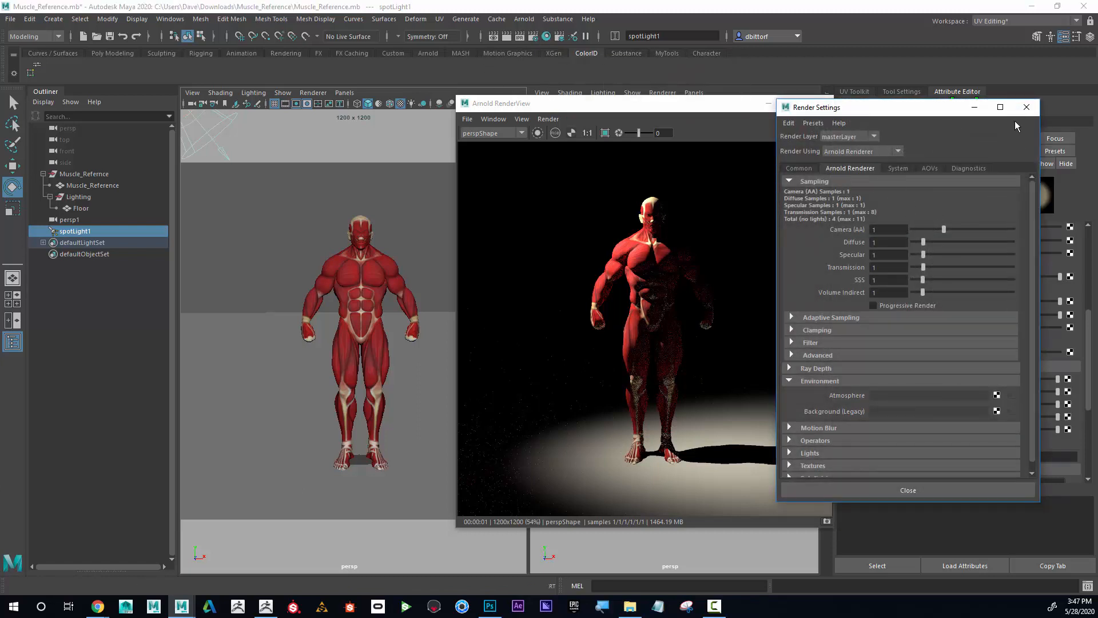
left_click(1026, 108)
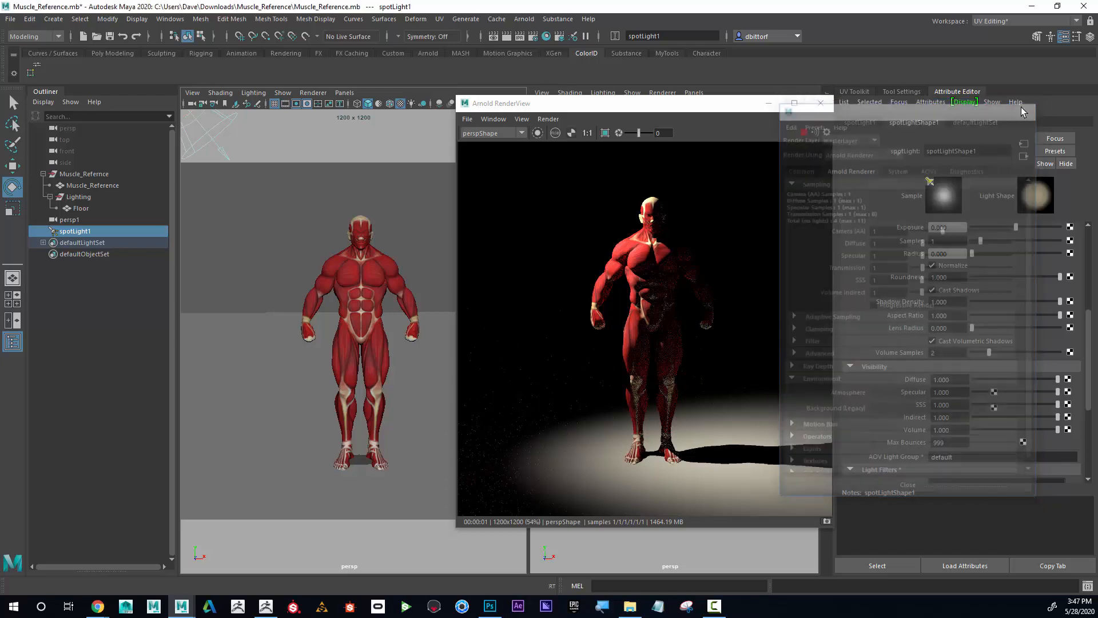
left_click(534, 36)
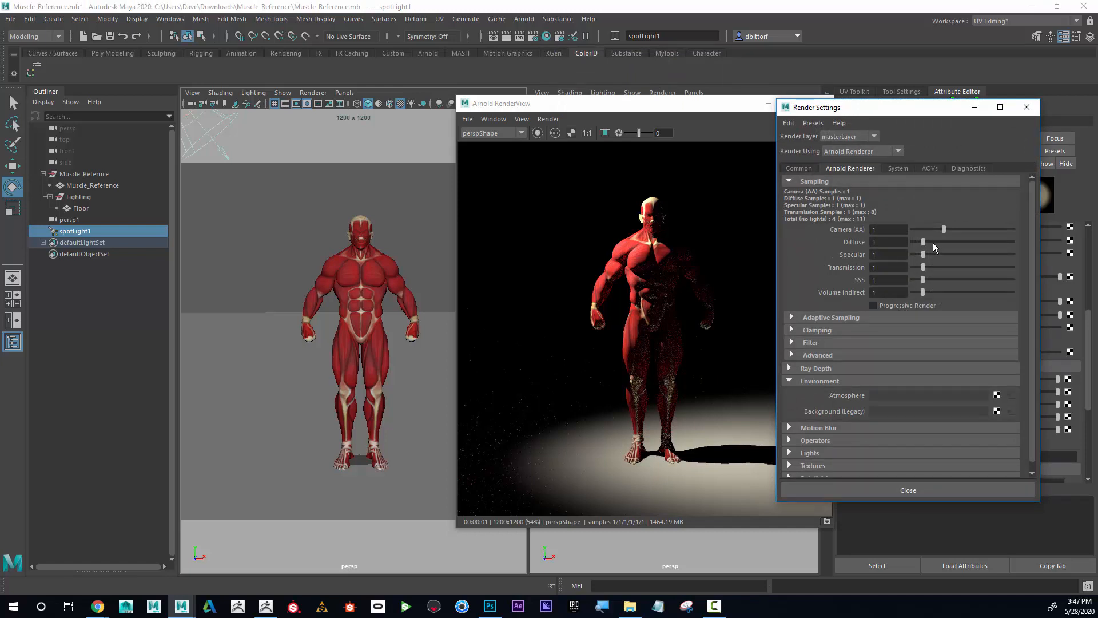
left_click_drag(945, 227, 959, 228)
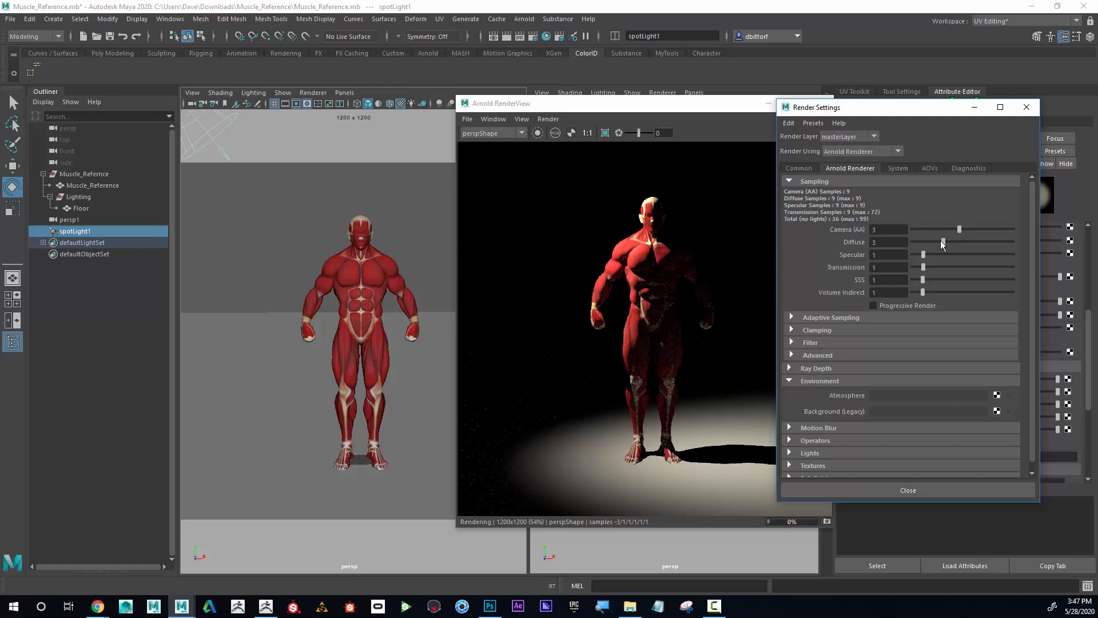
left_click(941, 241)
left_click(941, 255)
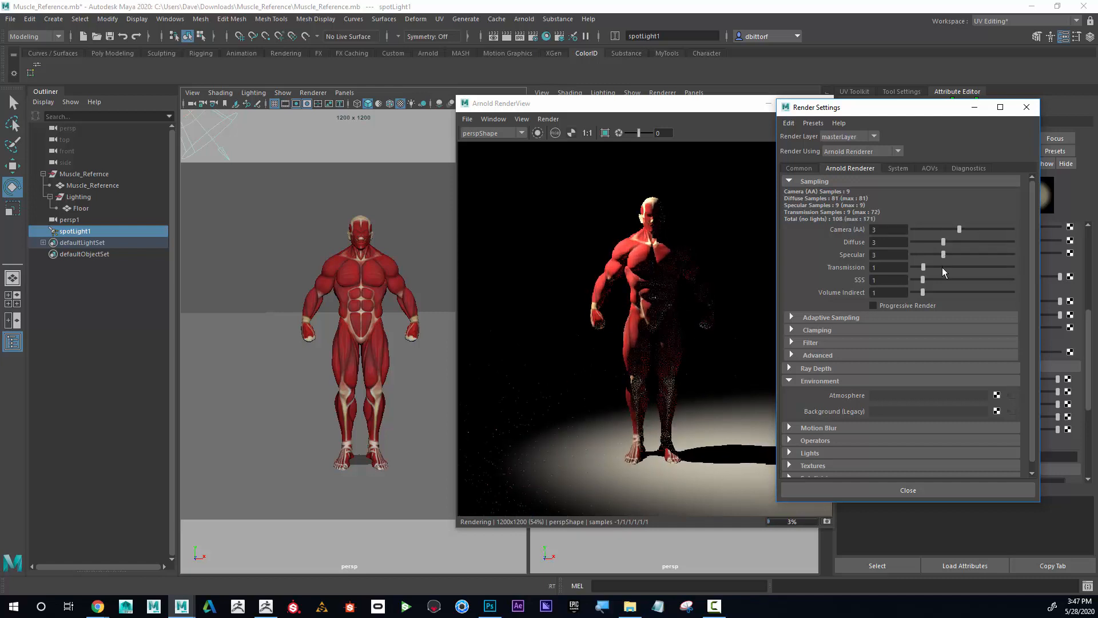
left_click(942, 266)
left_click(944, 279)
left_click(943, 292)
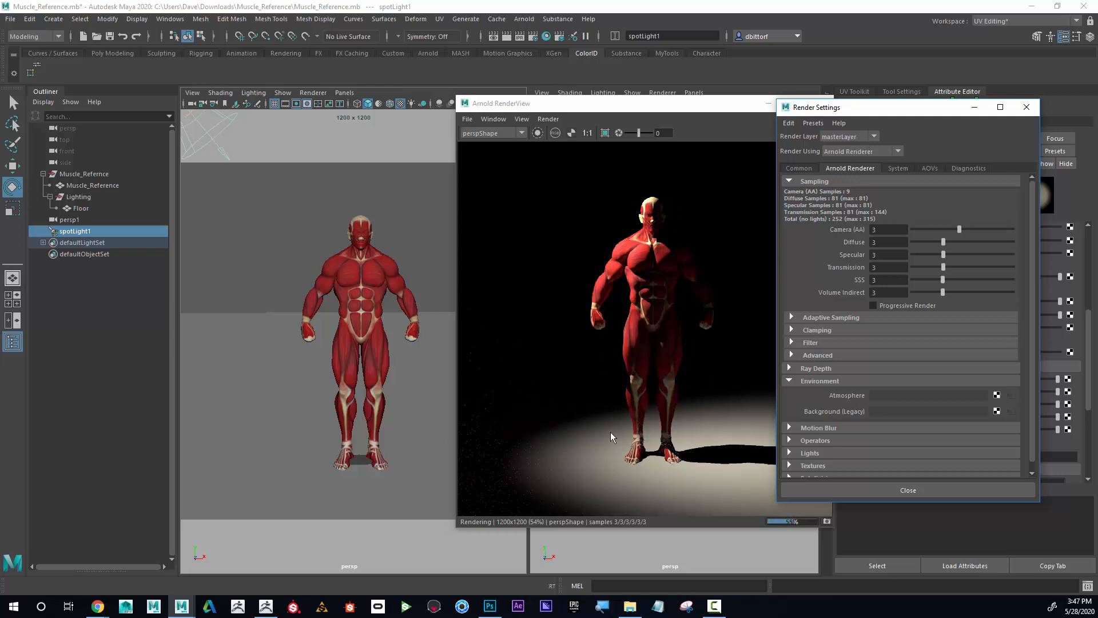
left_click(1027, 108)
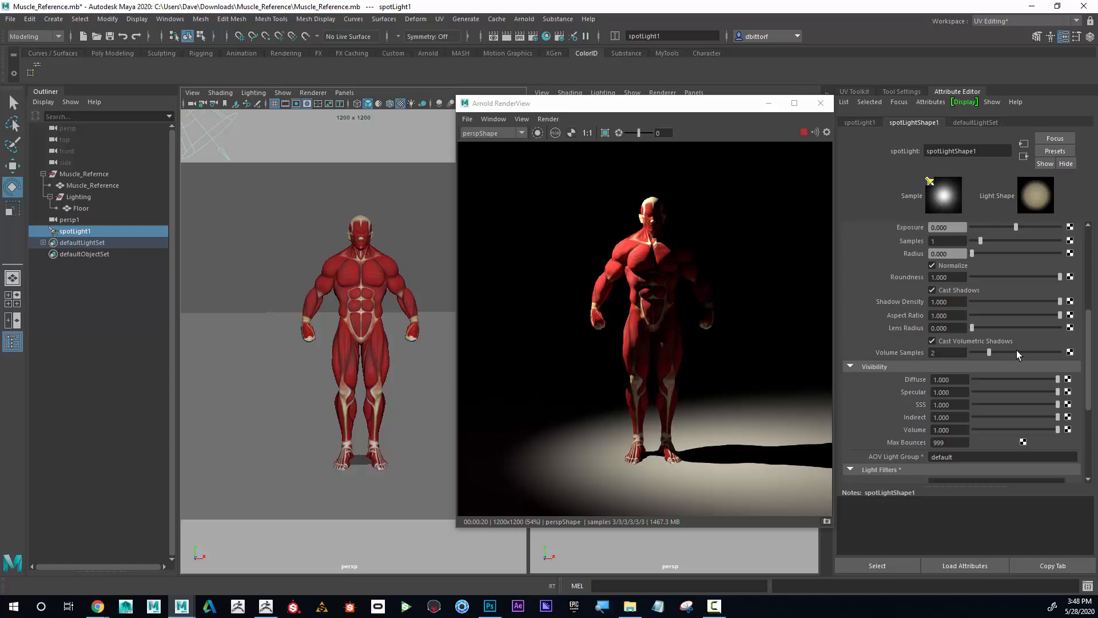
Step: Detach the Maya light creation commands as a floating Lights window over the viewport
left_click_drag(1089, 322, 1089, 232)
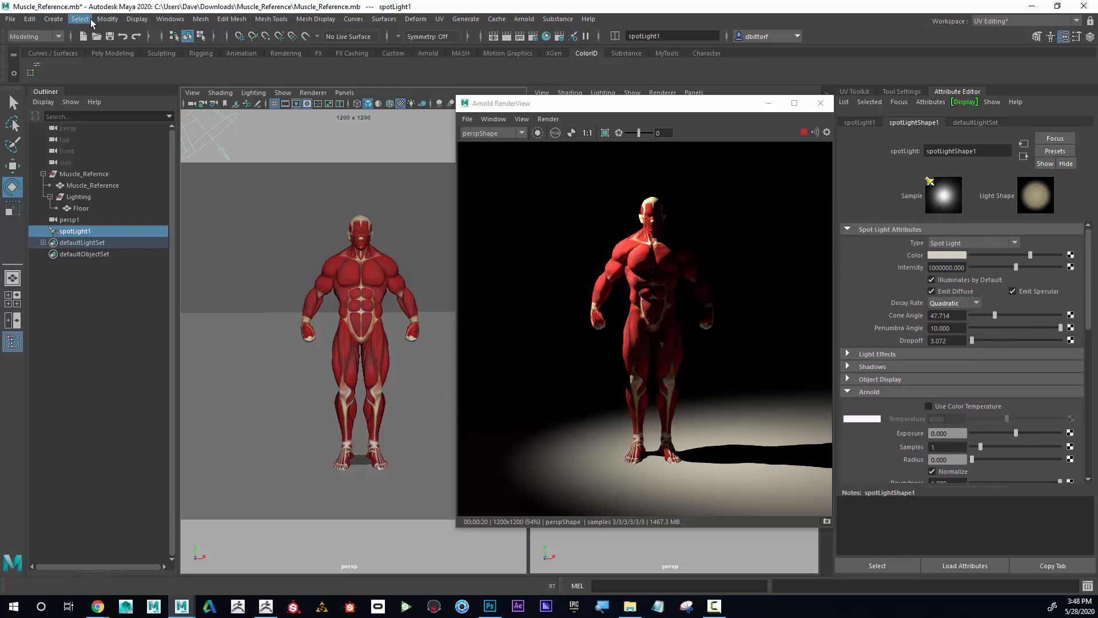
left_click(56, 20)
mouse_move(86, 82)
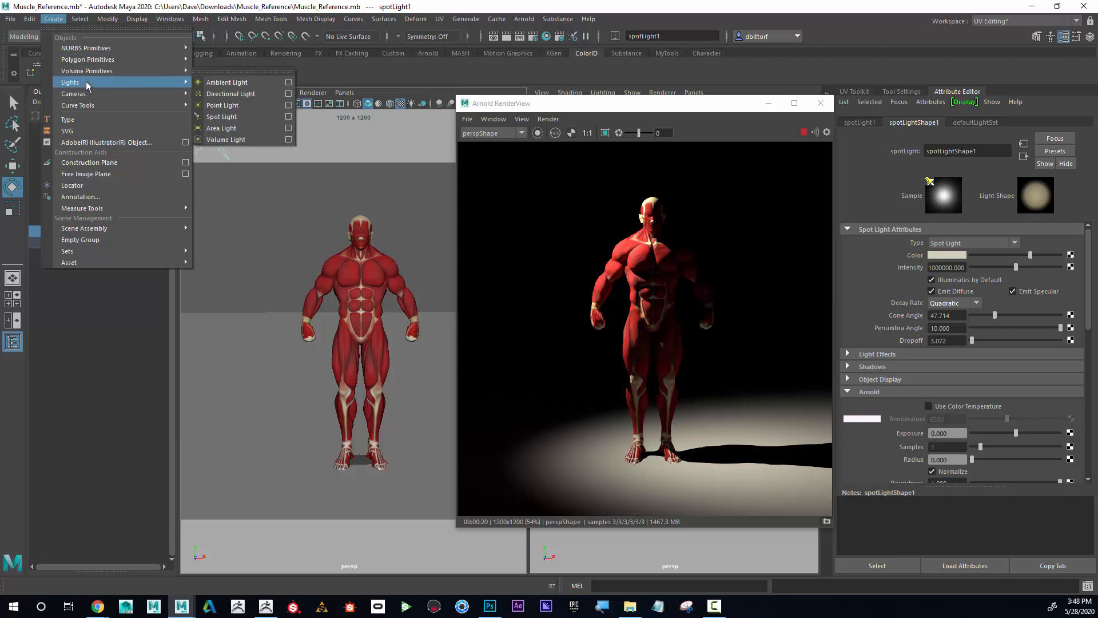
left_click(252, 72)
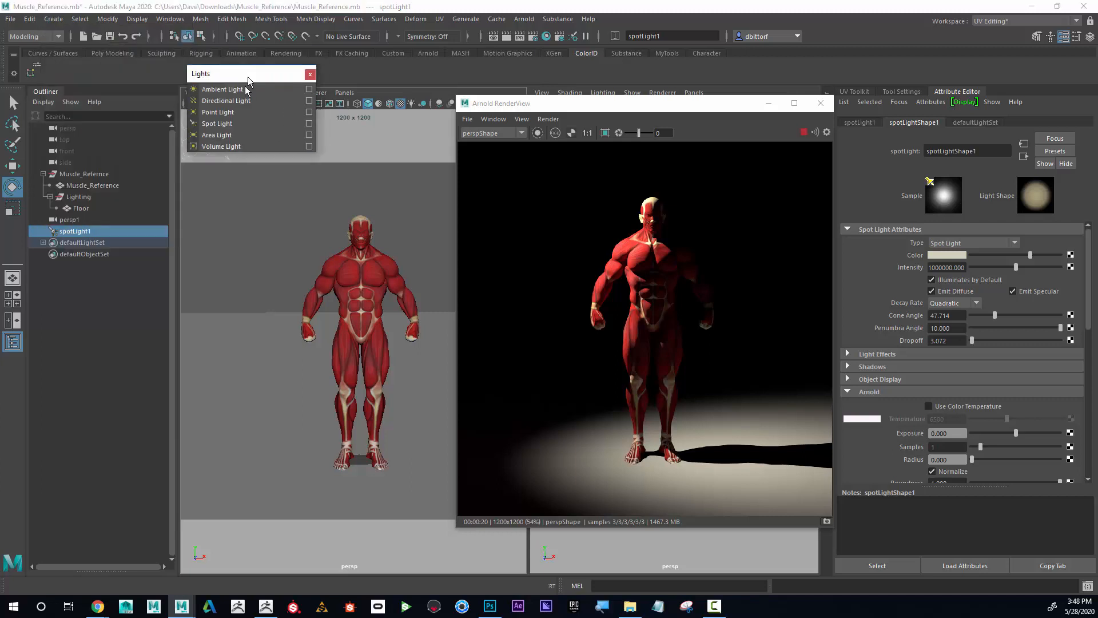
left_click_drag(254, 68, 226, 148)
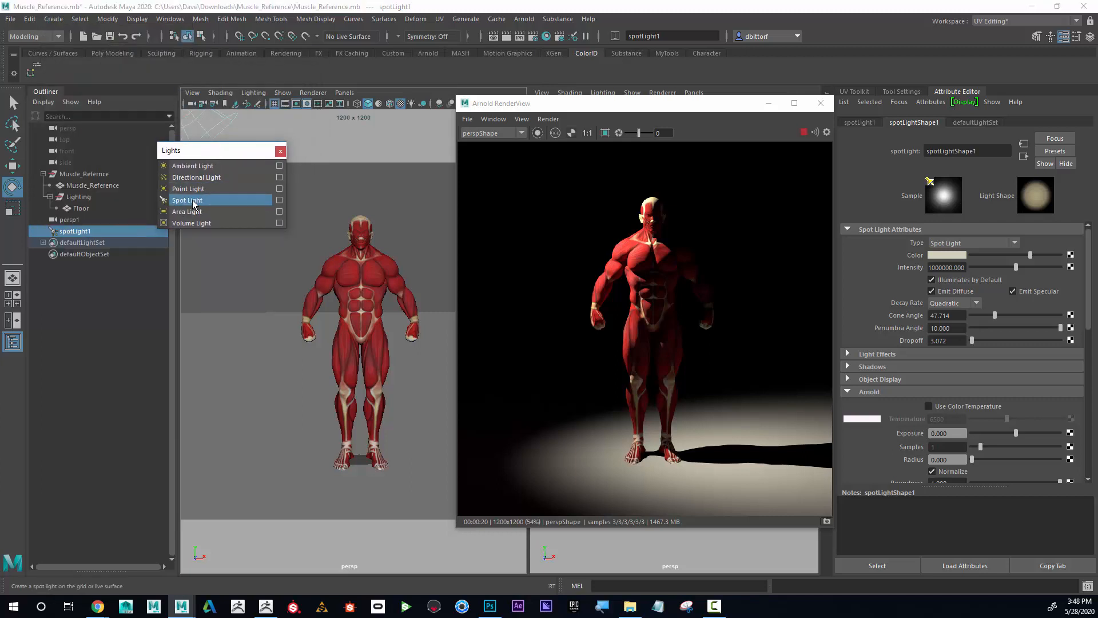
Step: Try the spot light as a Directional Light, lowering its intensity first to 10000 and finally to 10
left_click(979, 242)
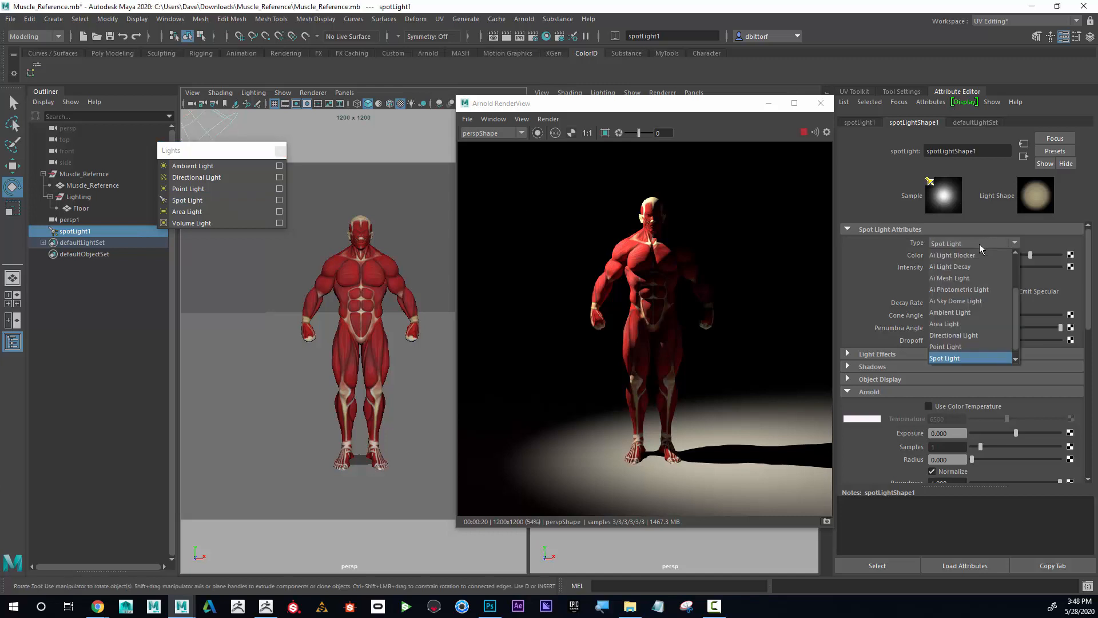
left_click(981, 335)
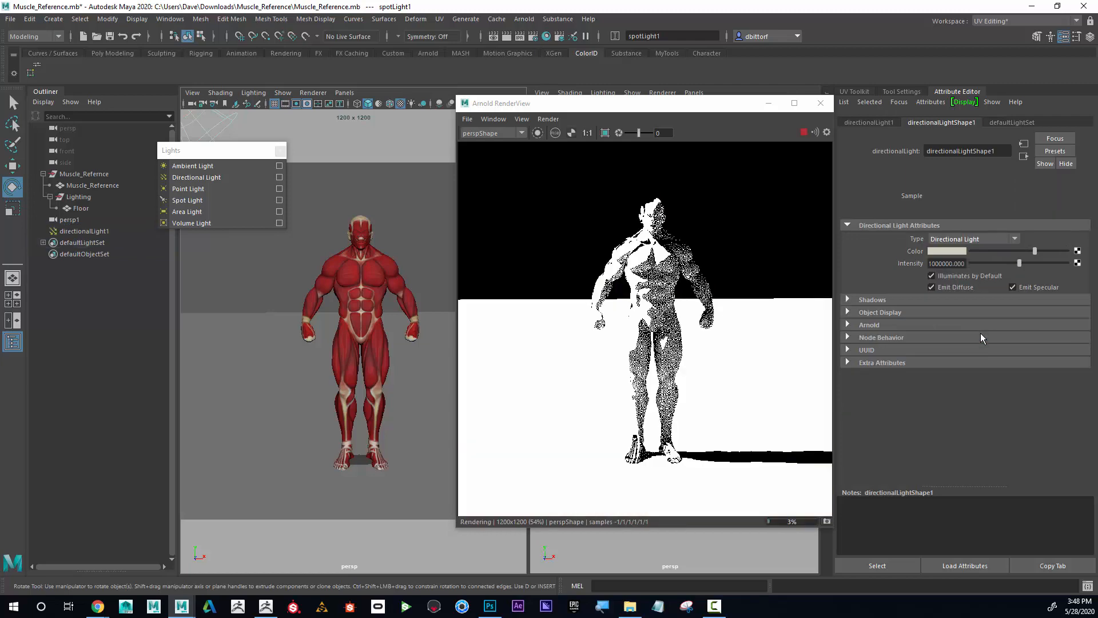
left_click(944, 263)
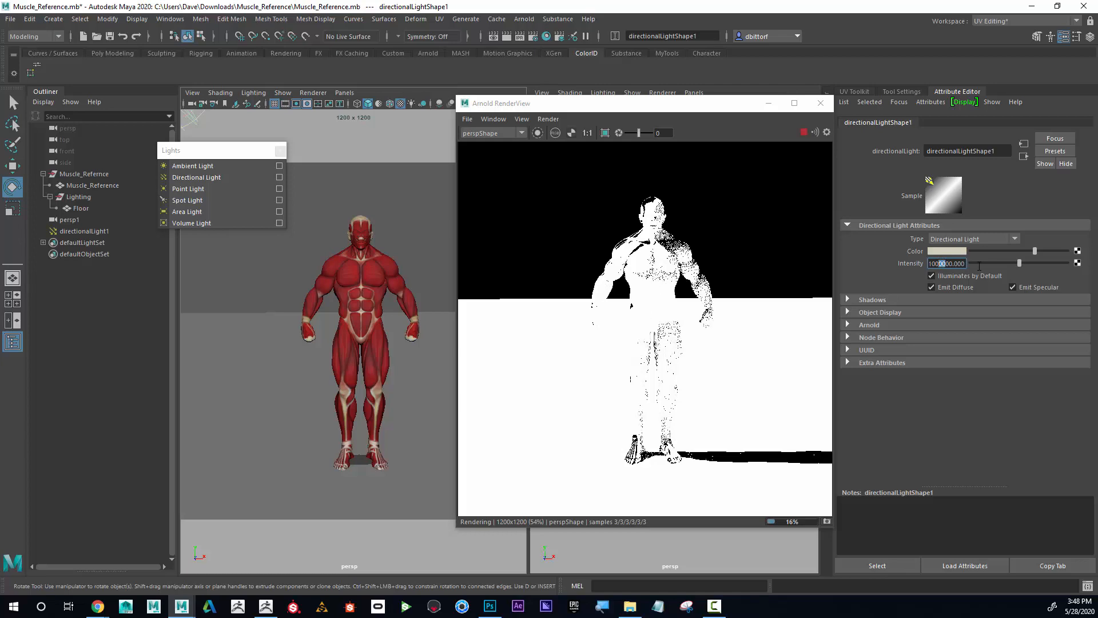
key("BackSpace")
key("Return")
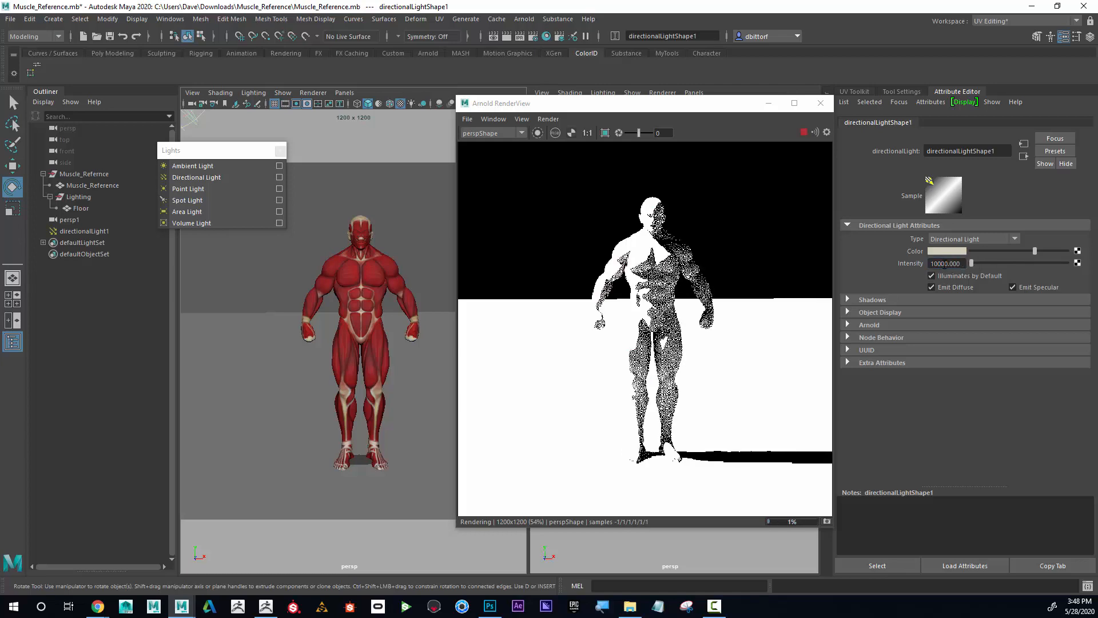
left_click(943, 264)
key("BackSpace")
key("BackSpace")
key("BackSpace")
key("Return")
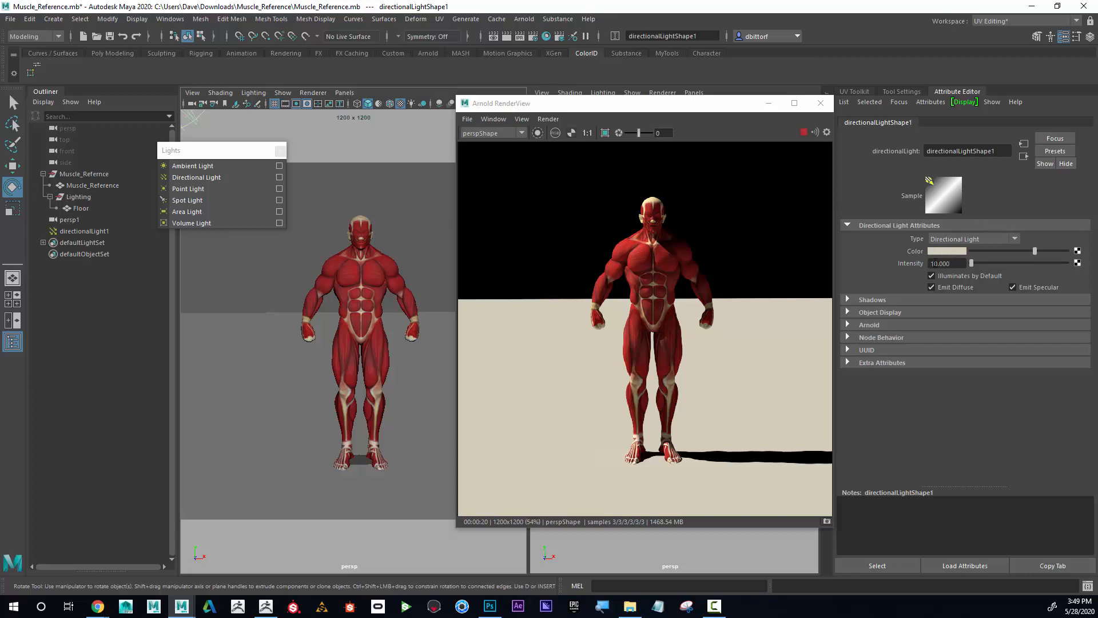
Step: Try the light as an Area Light, raising its intensity to 100000 and finally to 1000000
left_click(952, 240)
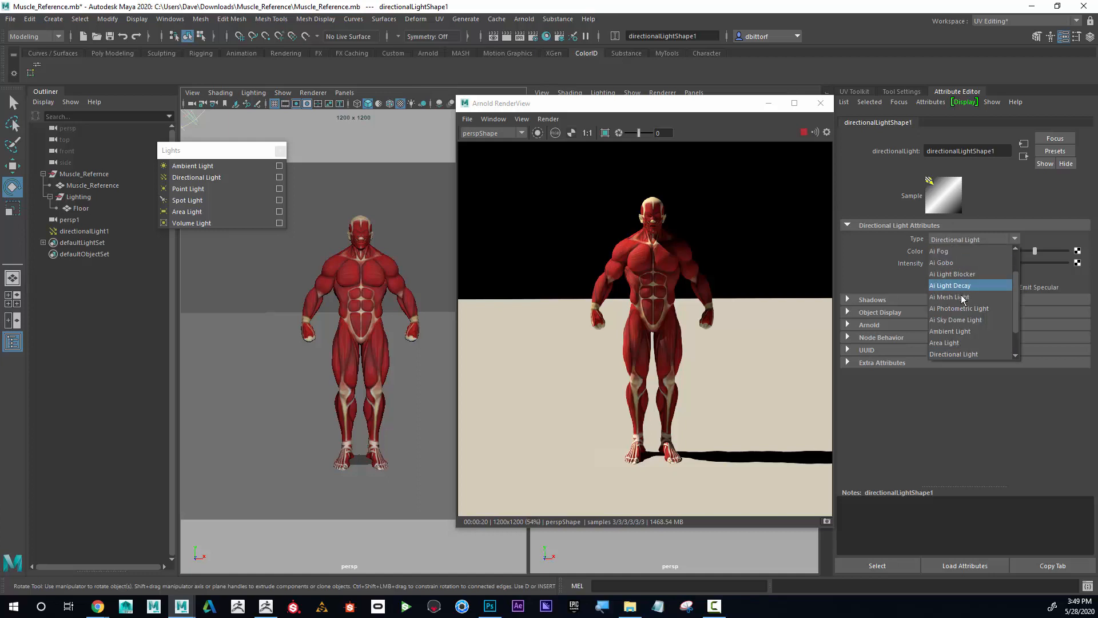
left_click(967, 345)
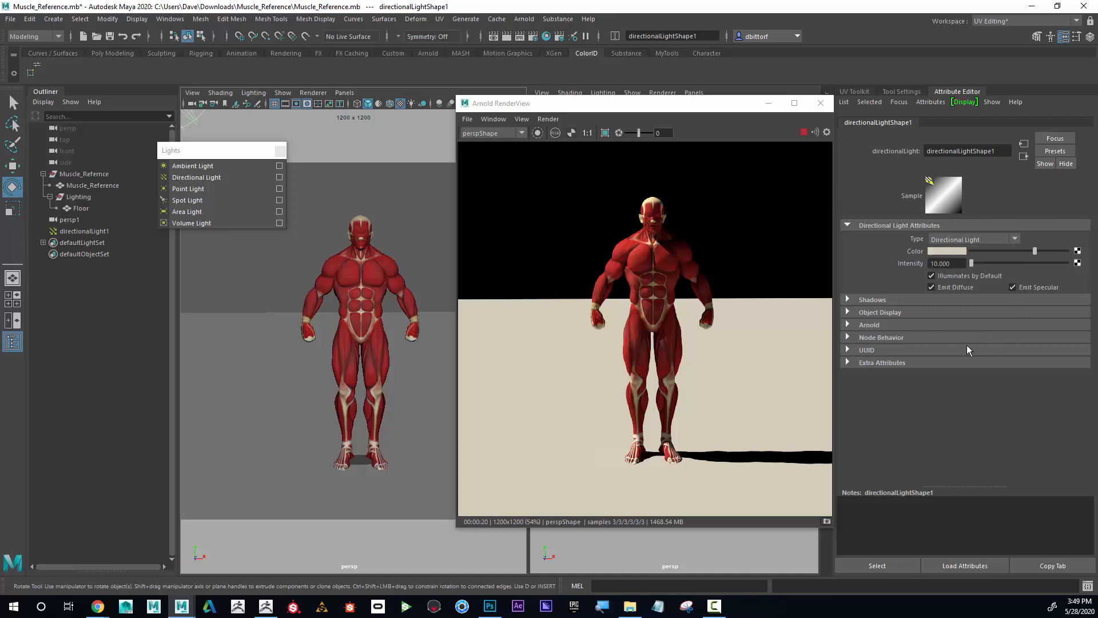
left_click(939, 264)
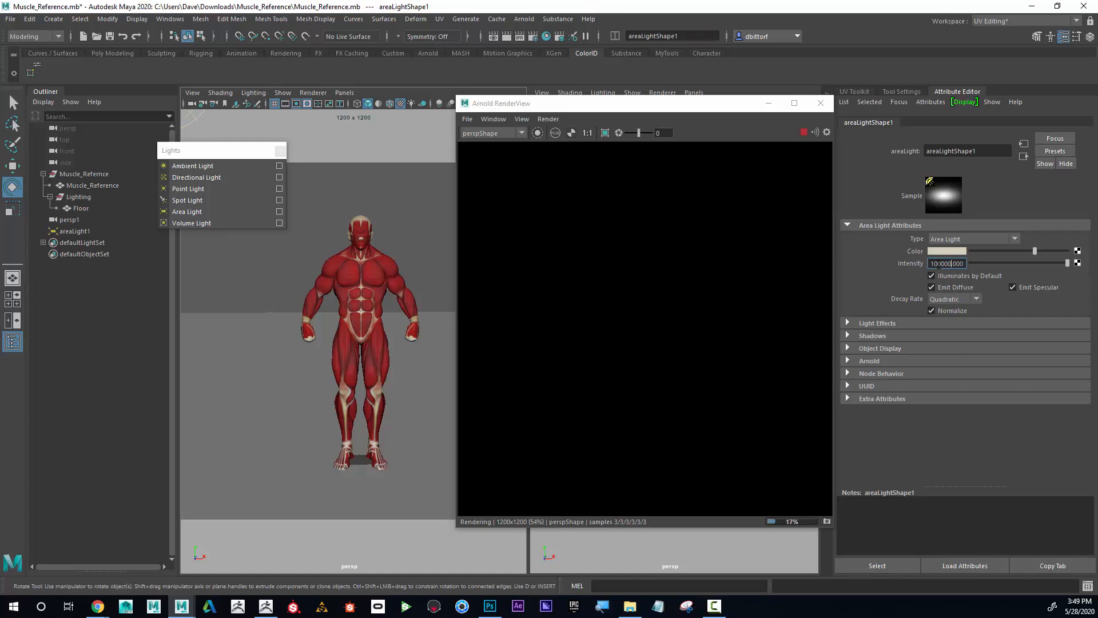
type("0000")
key("Return")
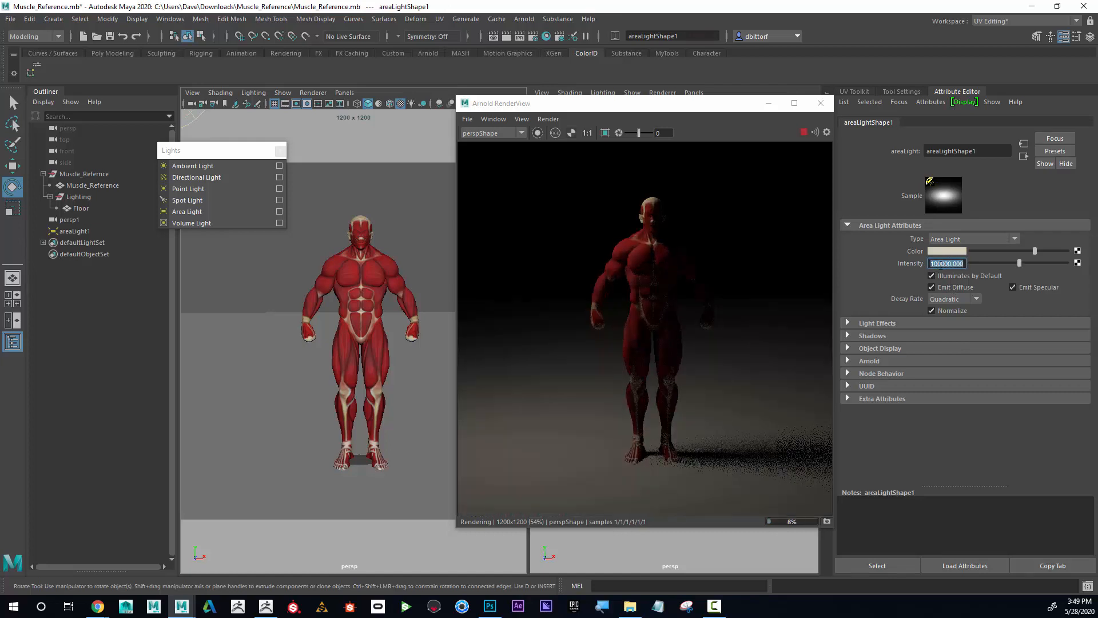
left_click(941, 265)
type("0")
key("Return")
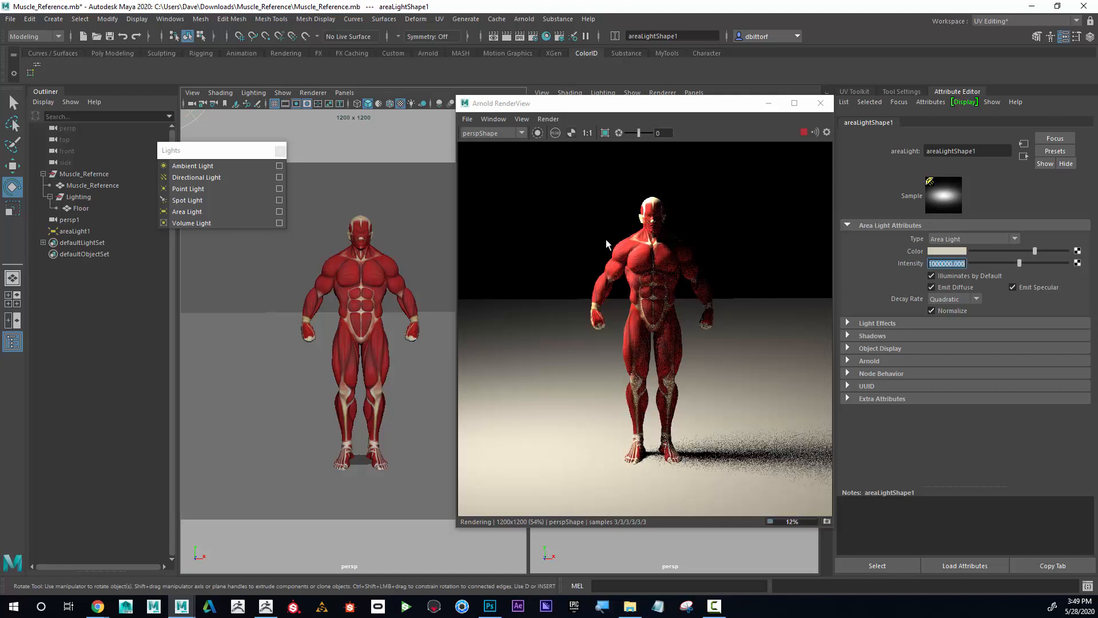
Step: Stop the live render, move the floating Lights window aside, and examine the area light's shape and orientation around the figure
left_click_drag(190, 159, 245, 320)
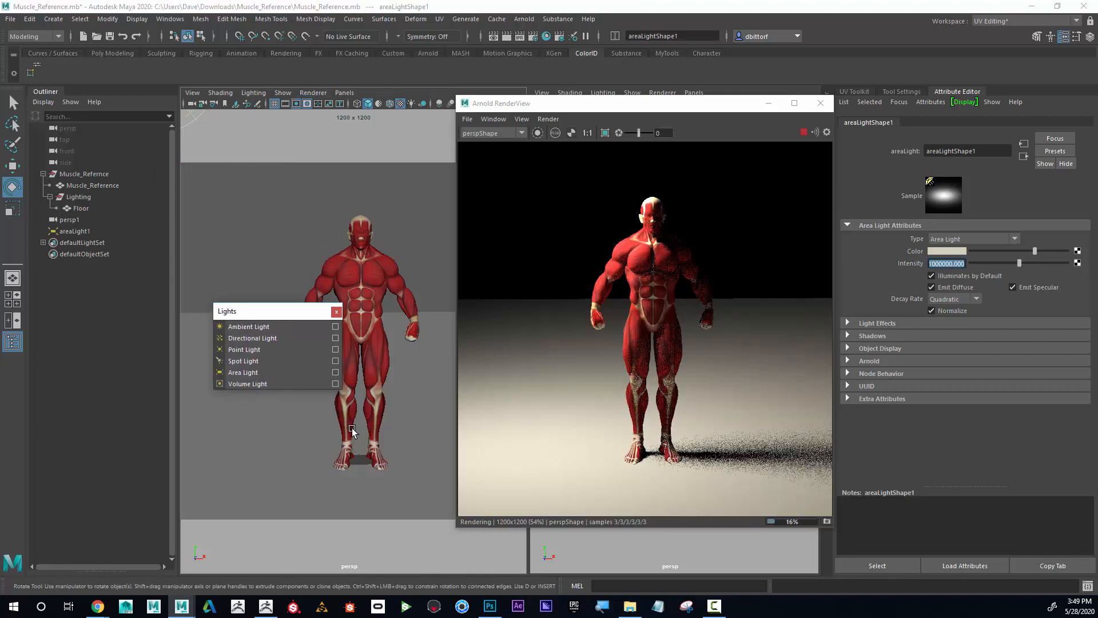
right_click_drag(316, 404, 294, 400, "alt")
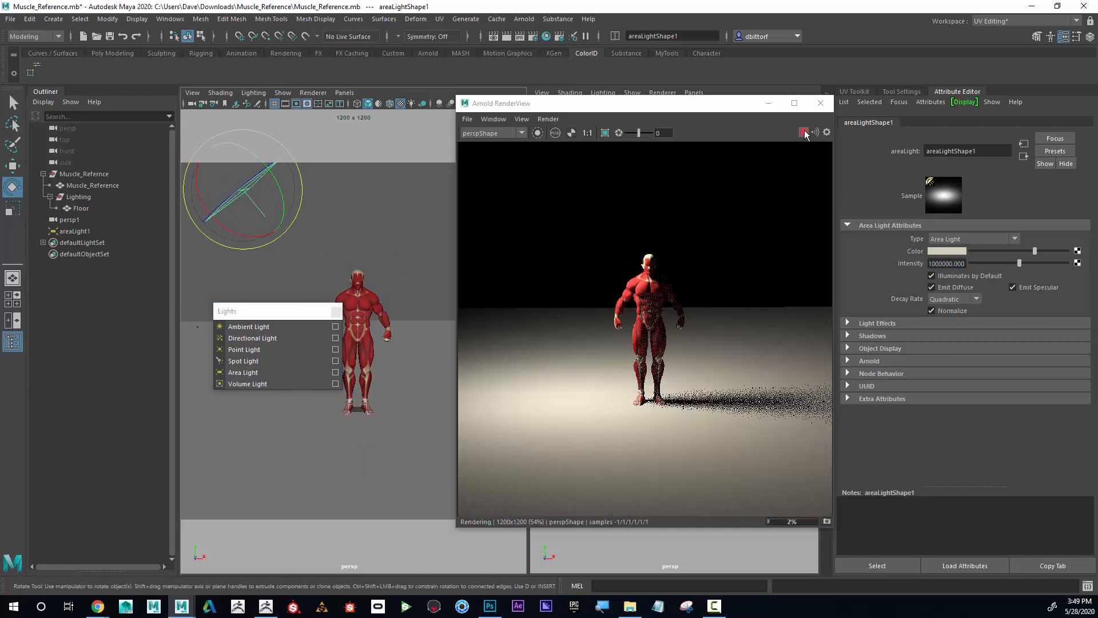
left_click(804, 133)
left_click_drag(423, 267, 168, 423, "alt")
left_click(324, 327)
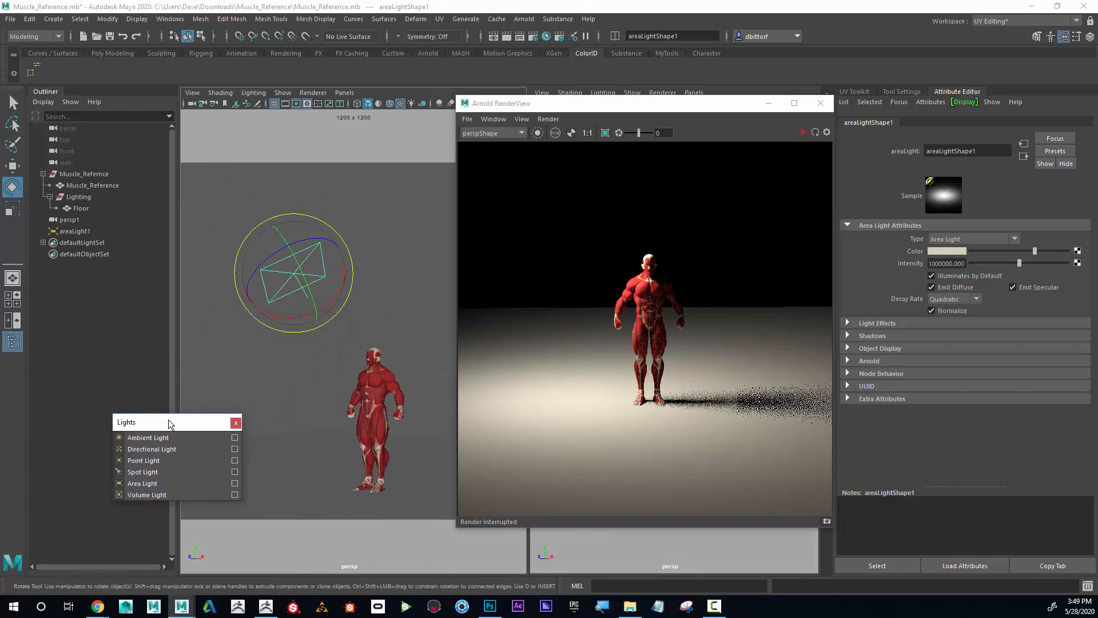
left_click_drag(275, 389, 325, 257, "alt")
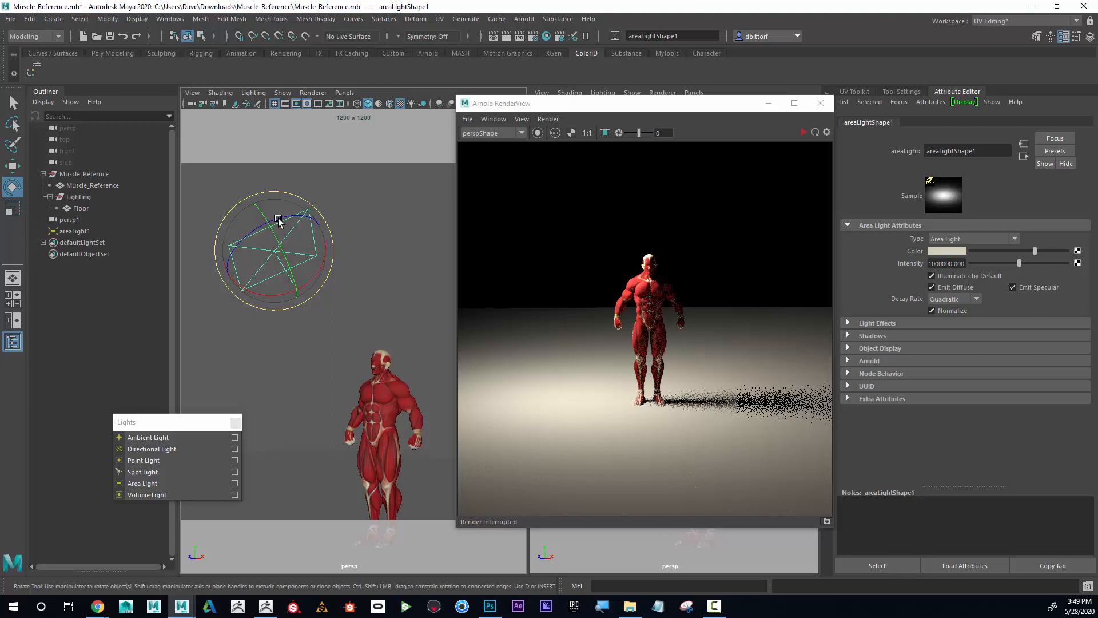
left_click_drag(370, 300, 395, 313, "alt")
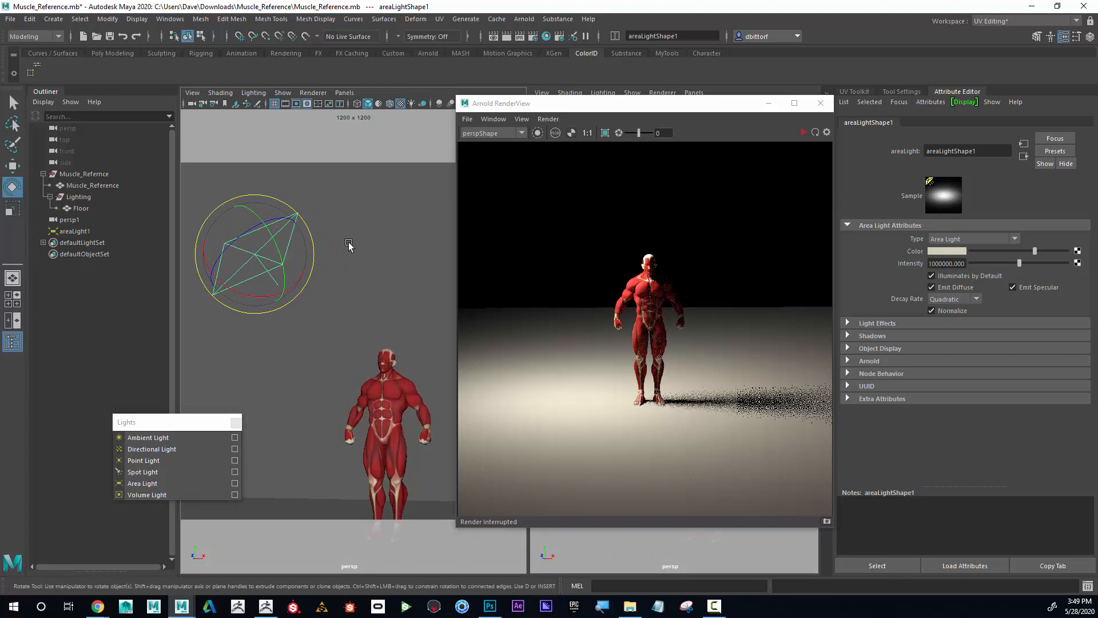
Step: Review the area light's Arnold attributes, including its sampling, shadow and visibility options, and collapse the section
left_click(859, 364)
scroll(913, 363, "down", 4)
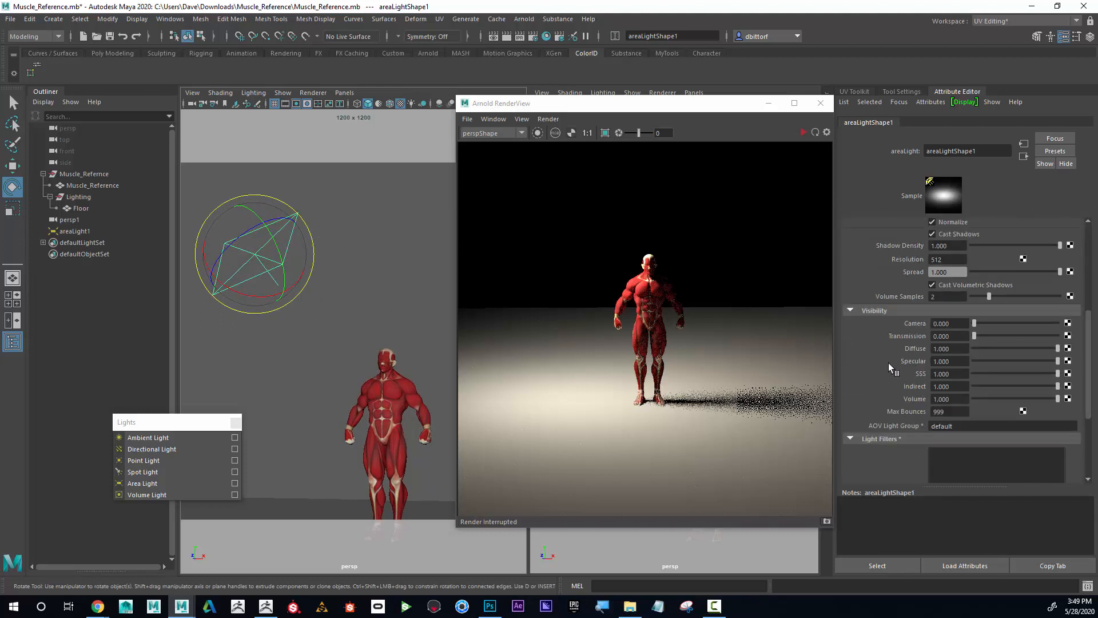
scroll(888, 363, "down", 4)
scroll(888, 363, "up", 8)
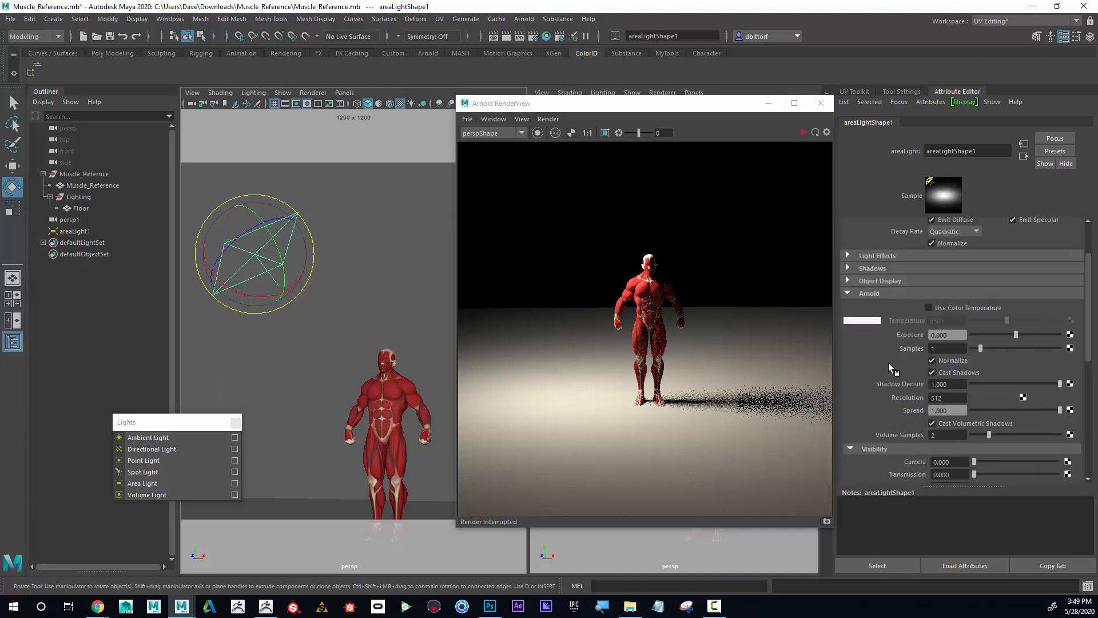
scroll(888, 363, "up", 2)
left_click(851, 324)
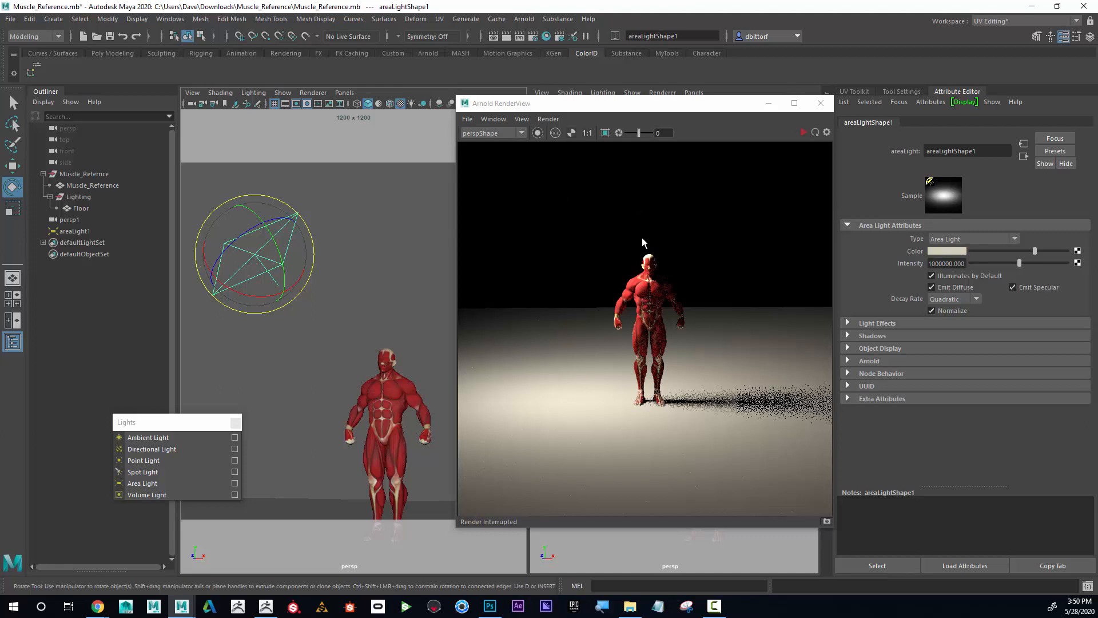
mouse_move(226, 245)
left_mouse_down()
mouse_move(214, 238)
mouse_move(313, 250)
mouse_move(232, 244)
left_mouse_up()
left_click(606, 287)
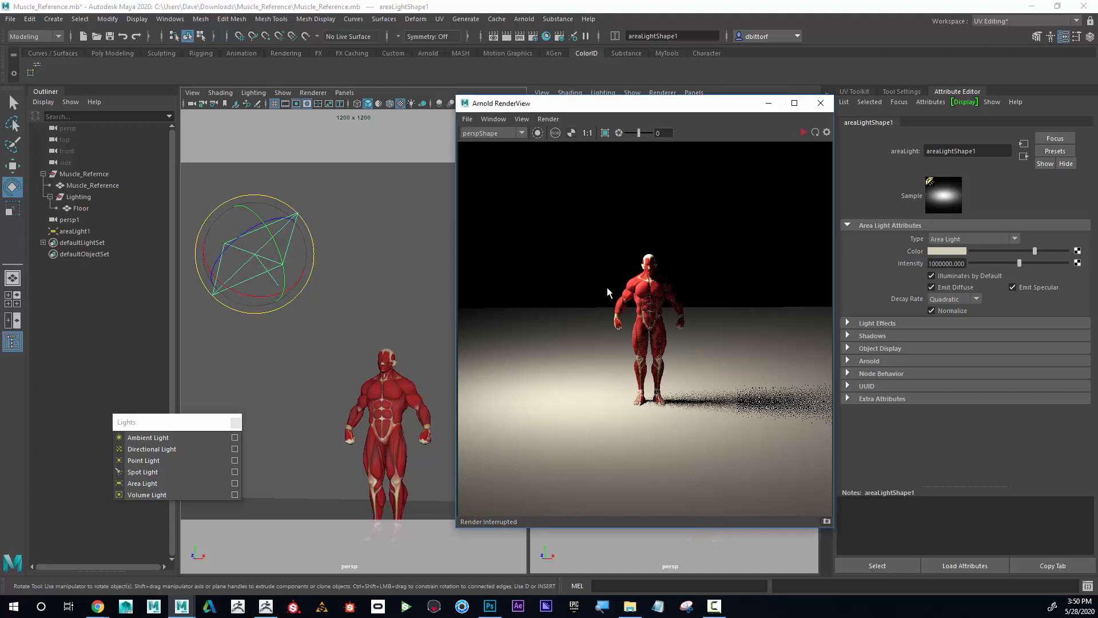
Step: Change the light's type to Point Light, restart the live render, and view the result with the whole figure in frame
left_click(973, 240)
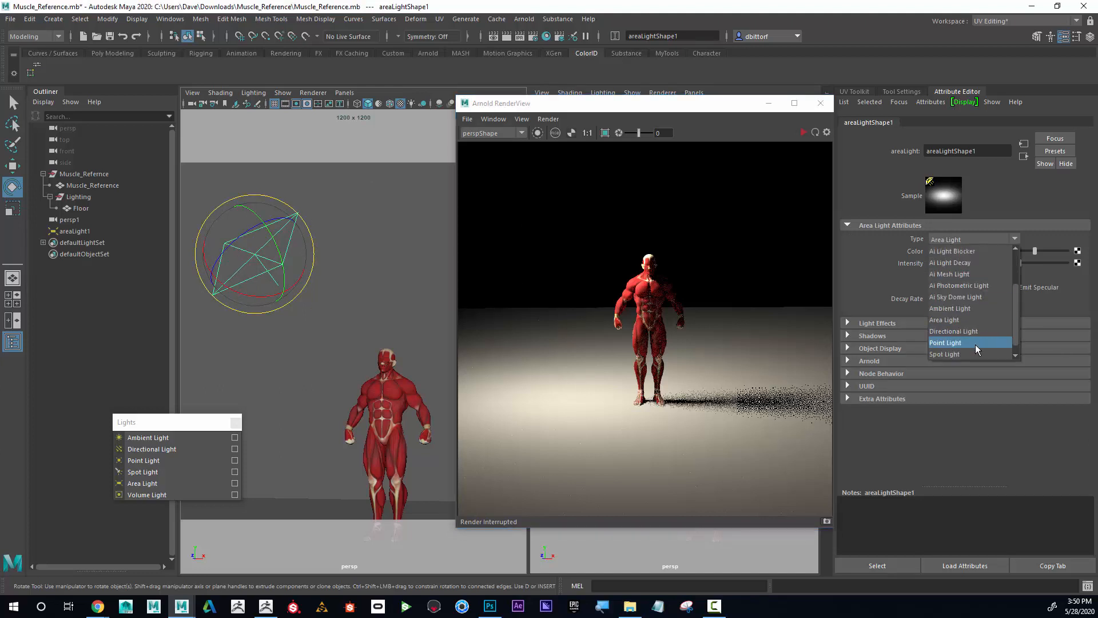
left_click(975, 342)
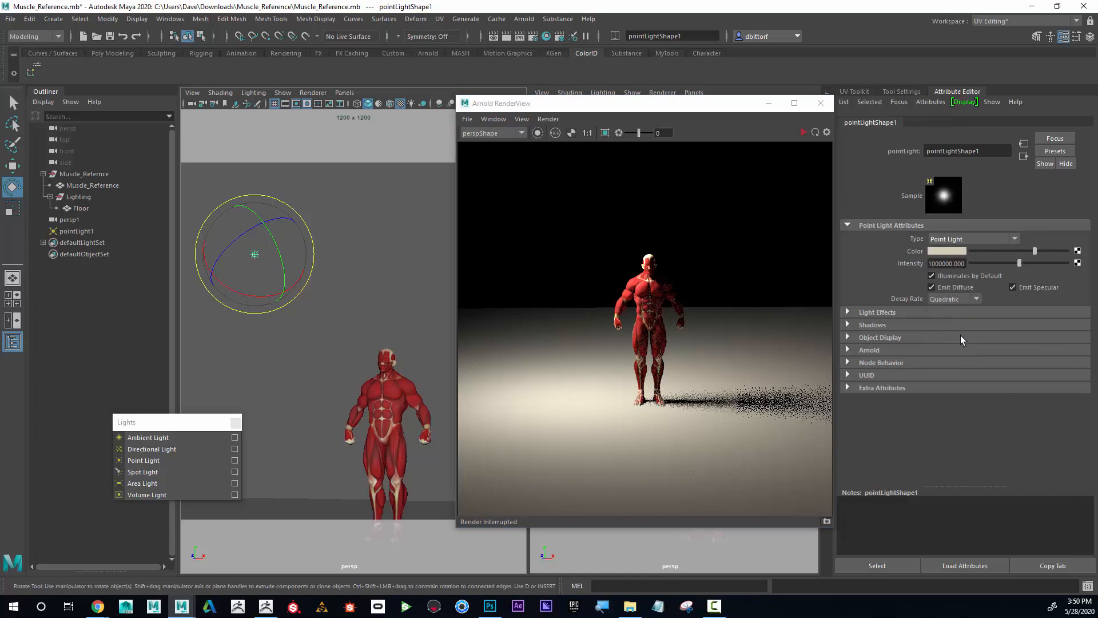
left_click(803, 132)
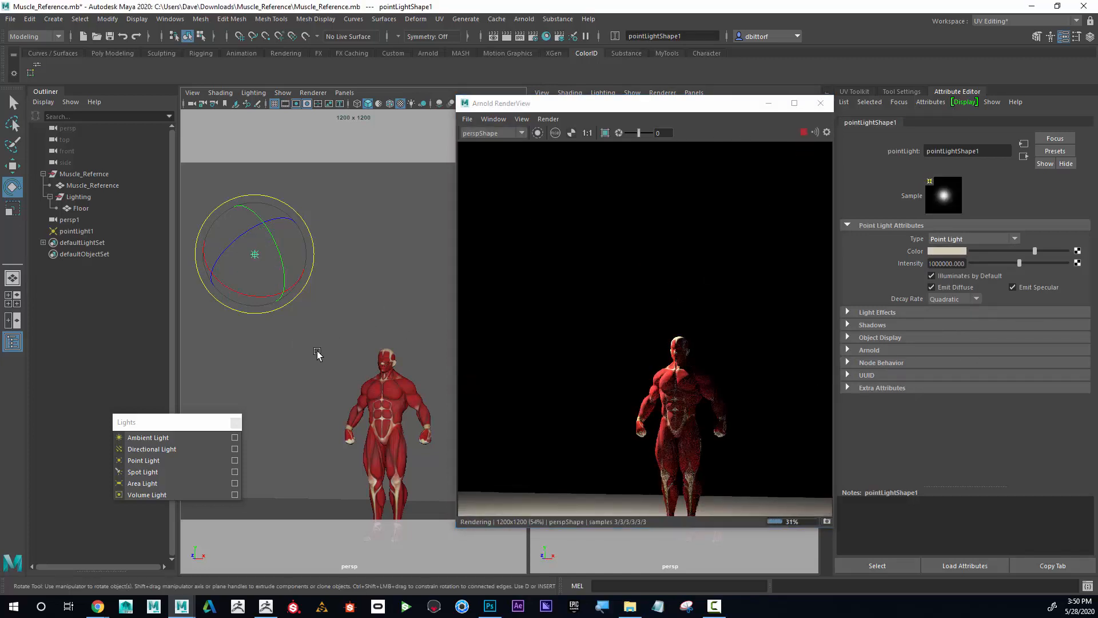
mouse_move(331, 355)
left_mouse_down("alt")
mouse_move(316, 352)
mouse_move(330, 355)
left_mouse_up("alt")
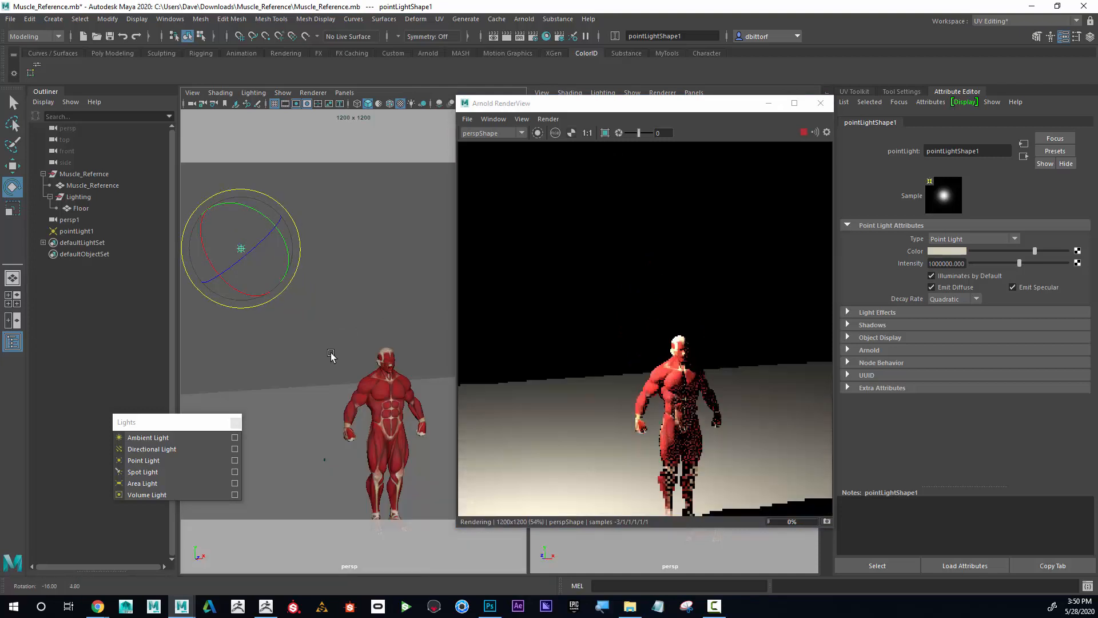
right_click_drag(325, 308, 321, 294, "alt")
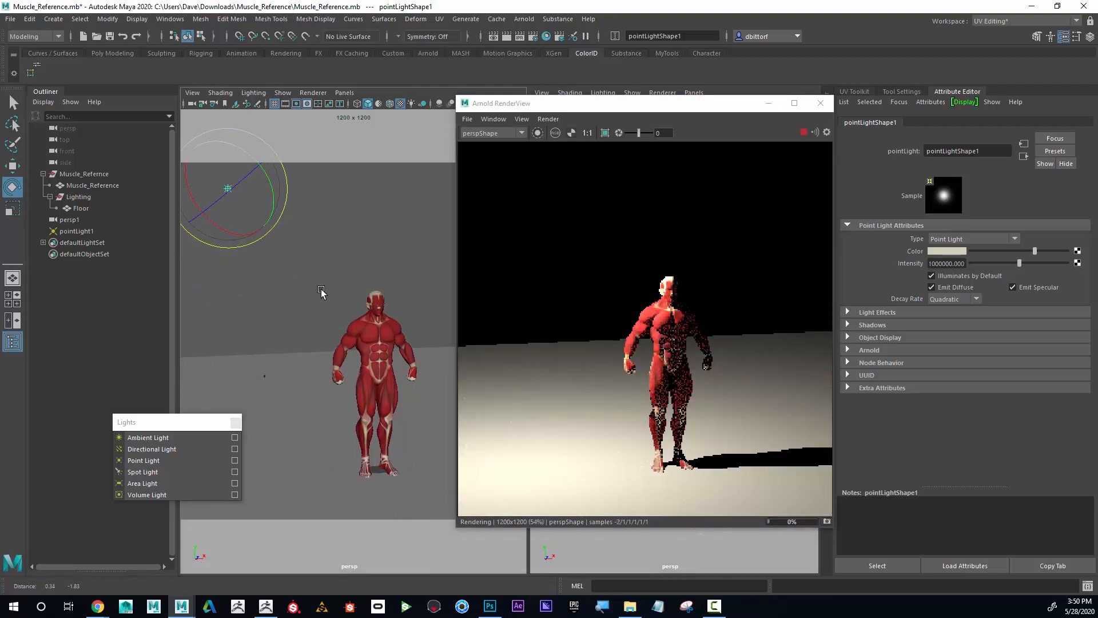
Step: Set the point light's intensity to 10000
left_click(949, 264)
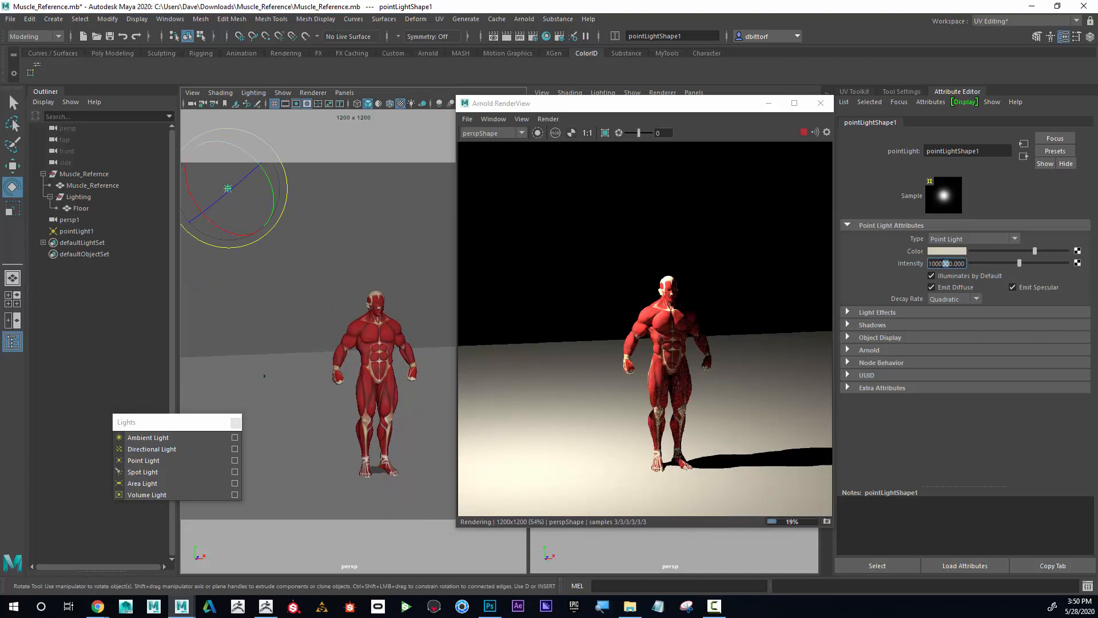
key("BackSpace")
key("Return")
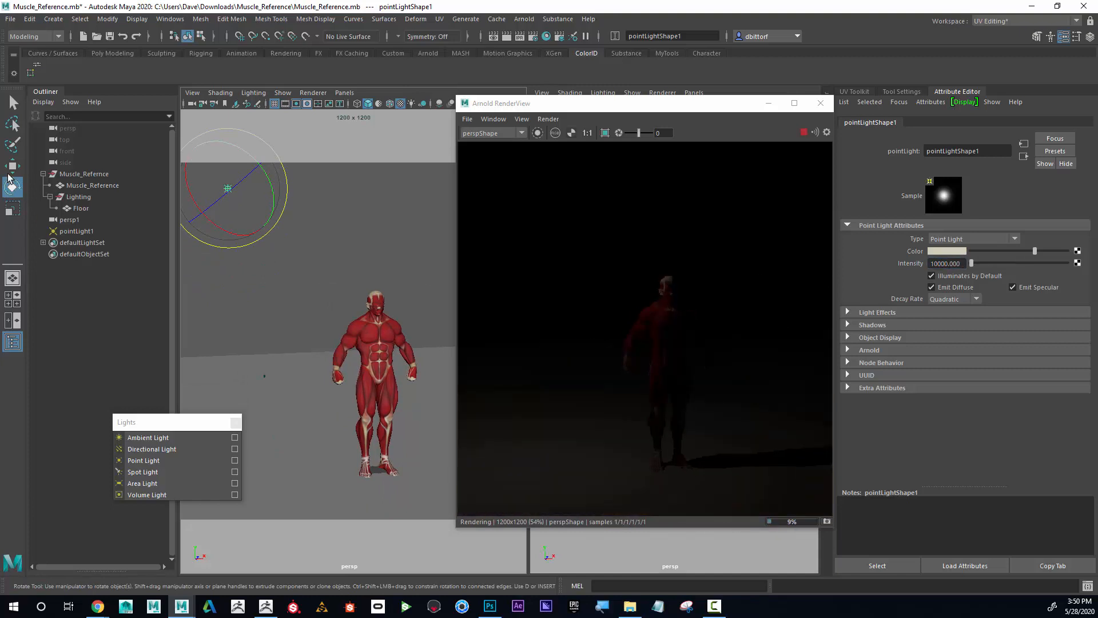
Step: Move the point light down to chest height and across until it sits directly in front of the figure
left_click(12, 166)
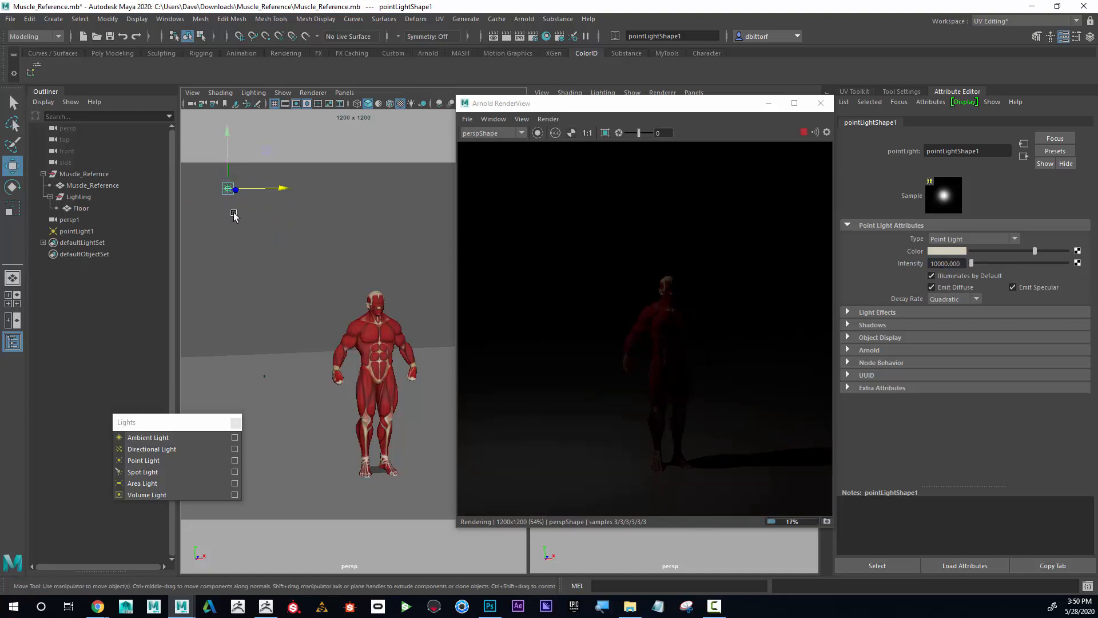
middle_click_drag(239, 266, 239, 281)
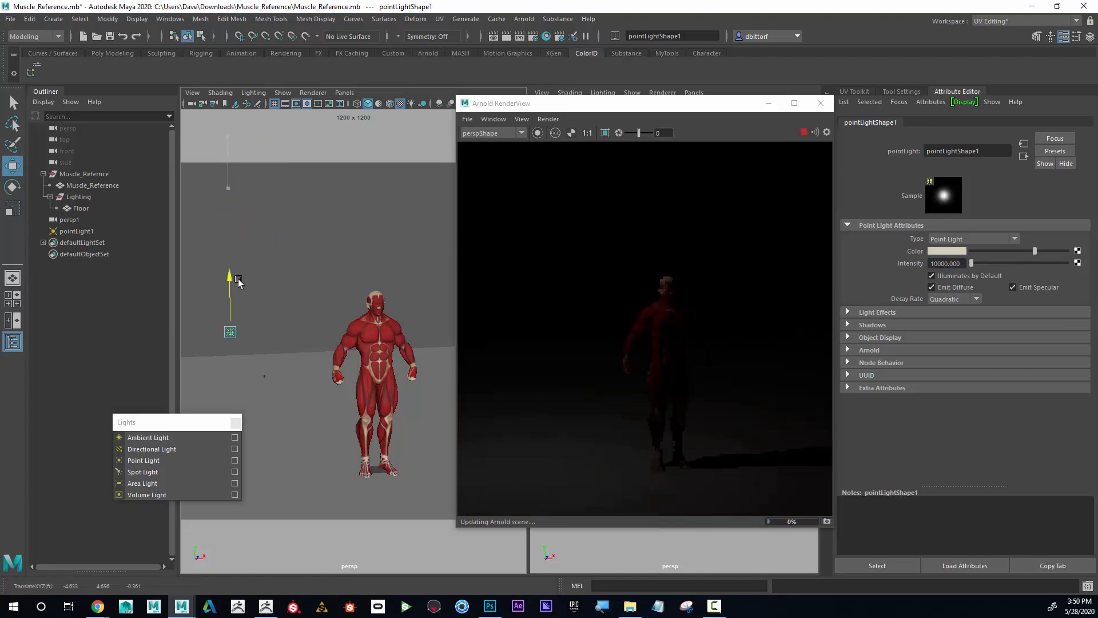
left_click_drag(282, 330, 390, 349)
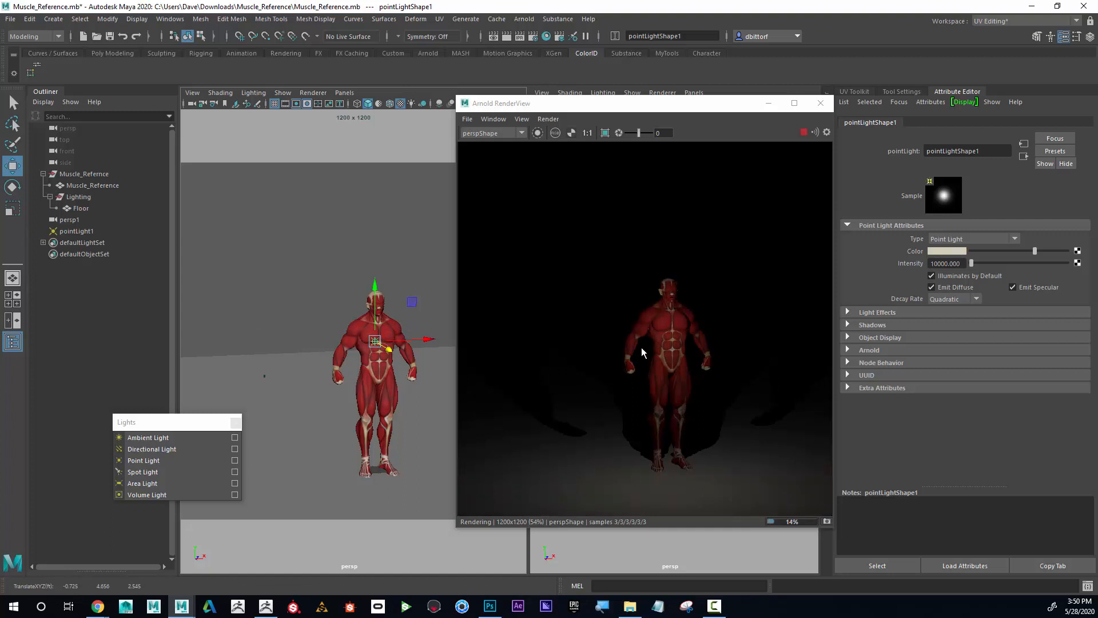
left_click(716, 367)
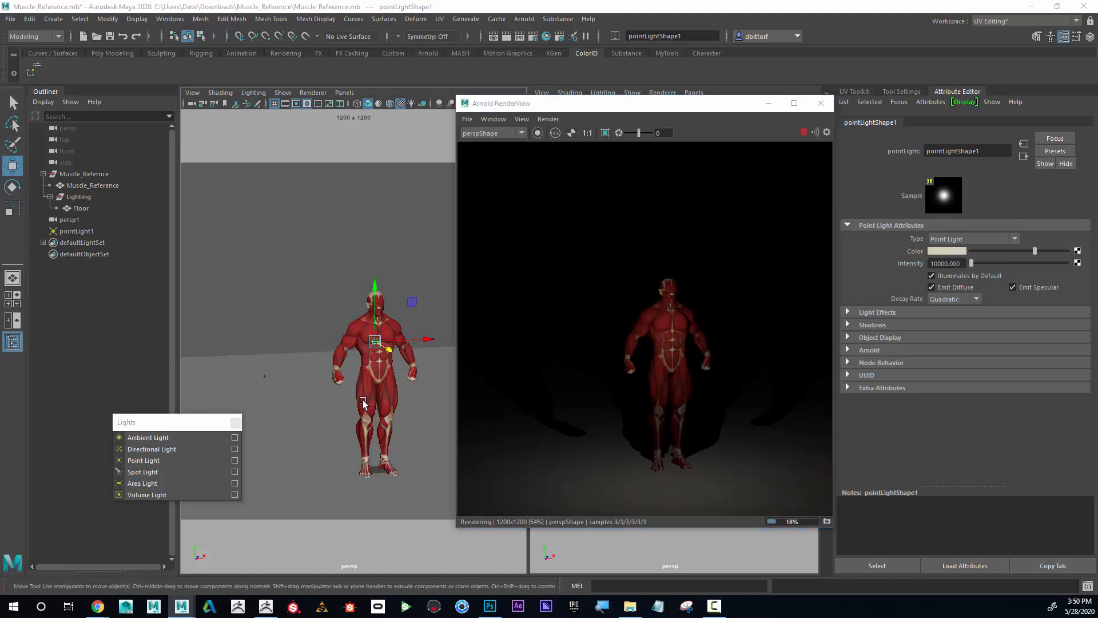
Step: Move the Arnold RenderView window off the second viewport and reframe the persp render camera closer on the whole figure, seen from the front
left_click_drag(375, 404, 355, 404, "alt")
left_click_drag(722, 110, 957, 106)
right_click_drag(604, 324, 630, 335, "alt")
middle_click_drag(629, 334, 632, 314, "alt")
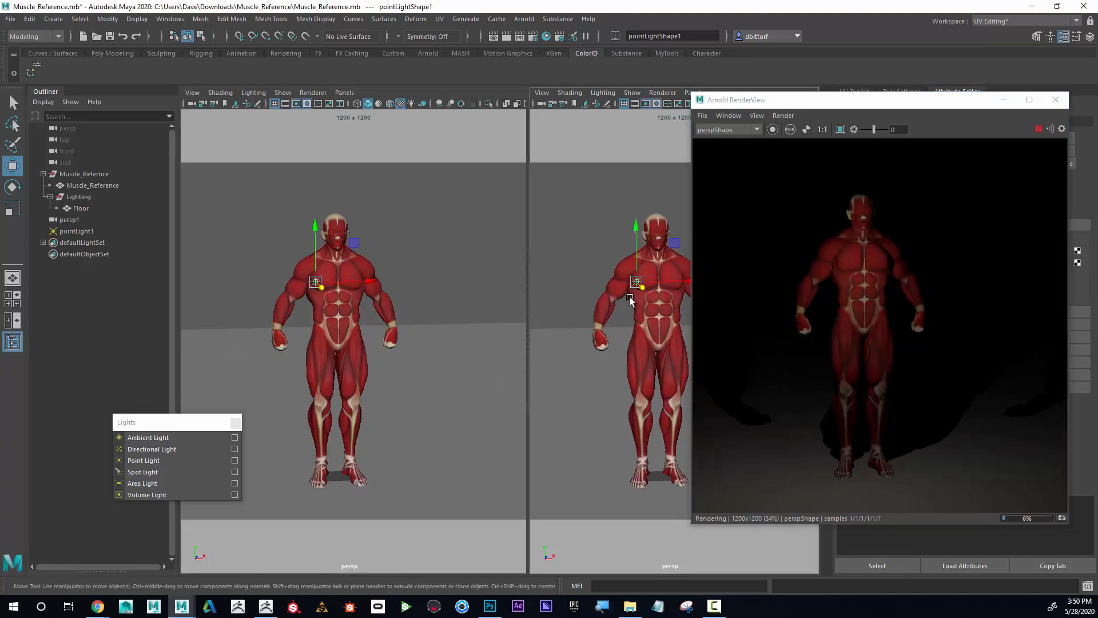
mouse_move(393, 321)
left_mouse_down("alt")
mouse_move(365, 318)
mouse_move(393, 322)
left_mouse_up("alt")
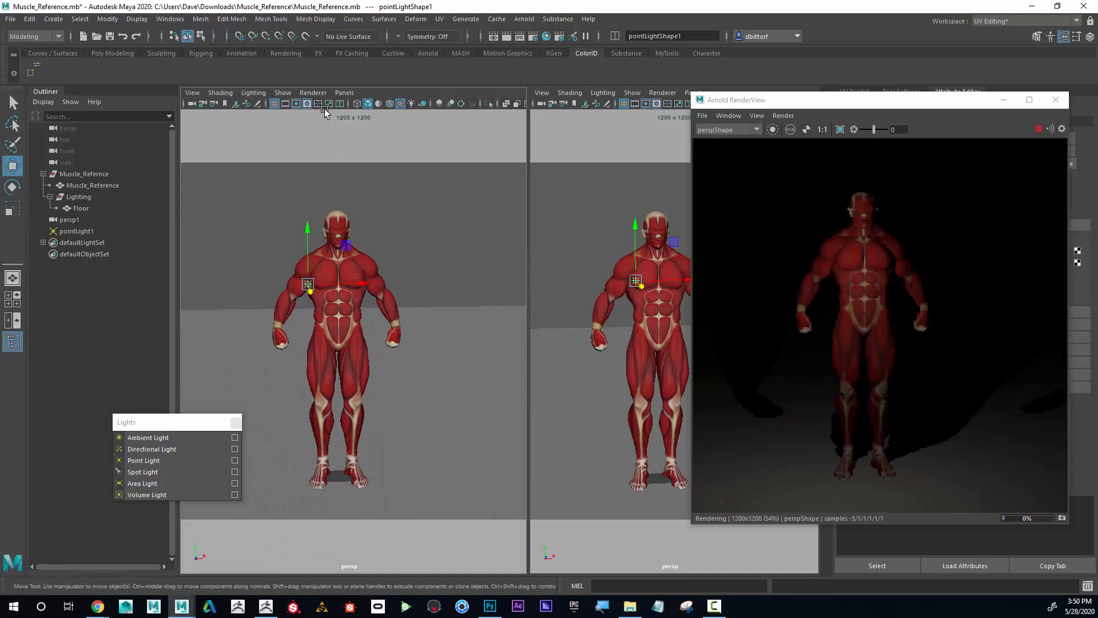
Step: Switch the first viewport to the persp1 camera and frame the figure and the point light together from the side
left_click(344, 93)
mouse_move(389, 105)
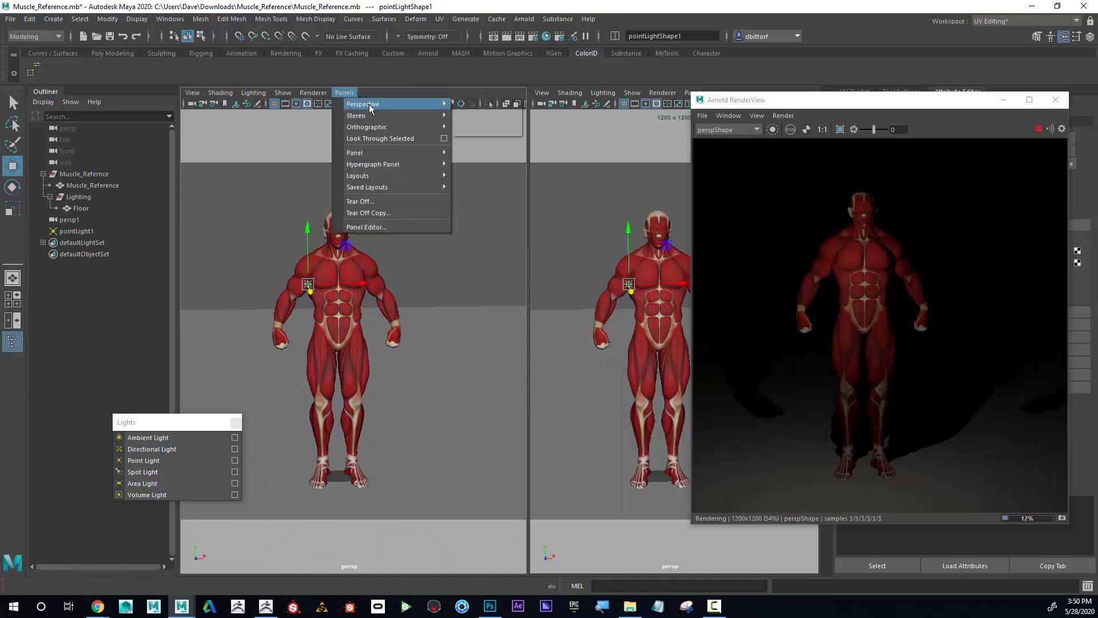
left_click(471, 114)
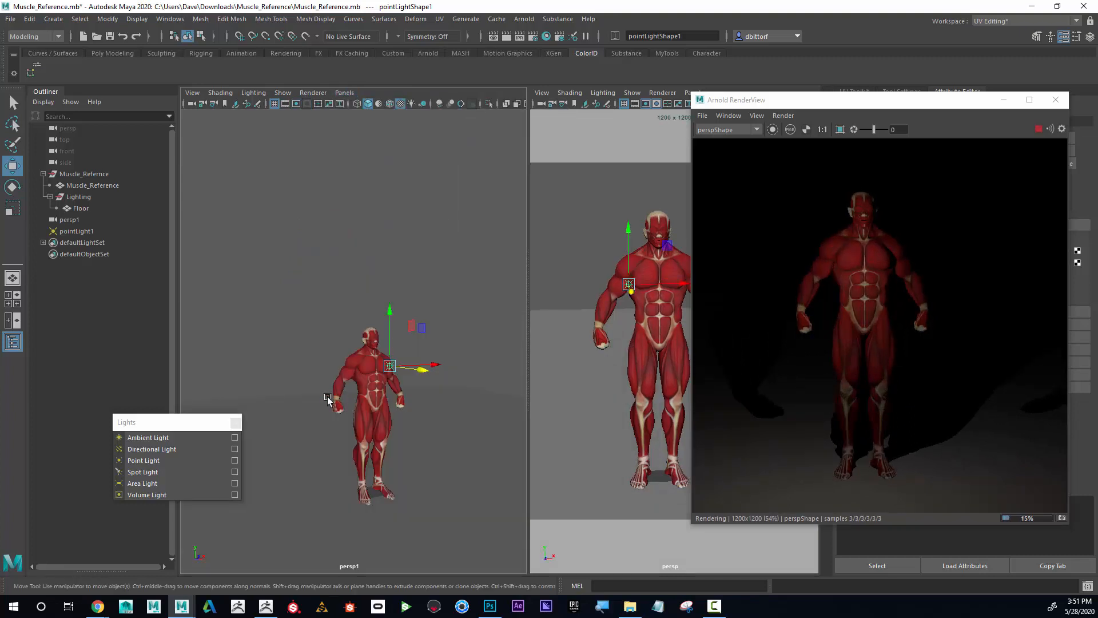
left_click_drag(326, 398, 352, 392, "alt")
right_click_drag(352, 392, 416, 420, "alt")
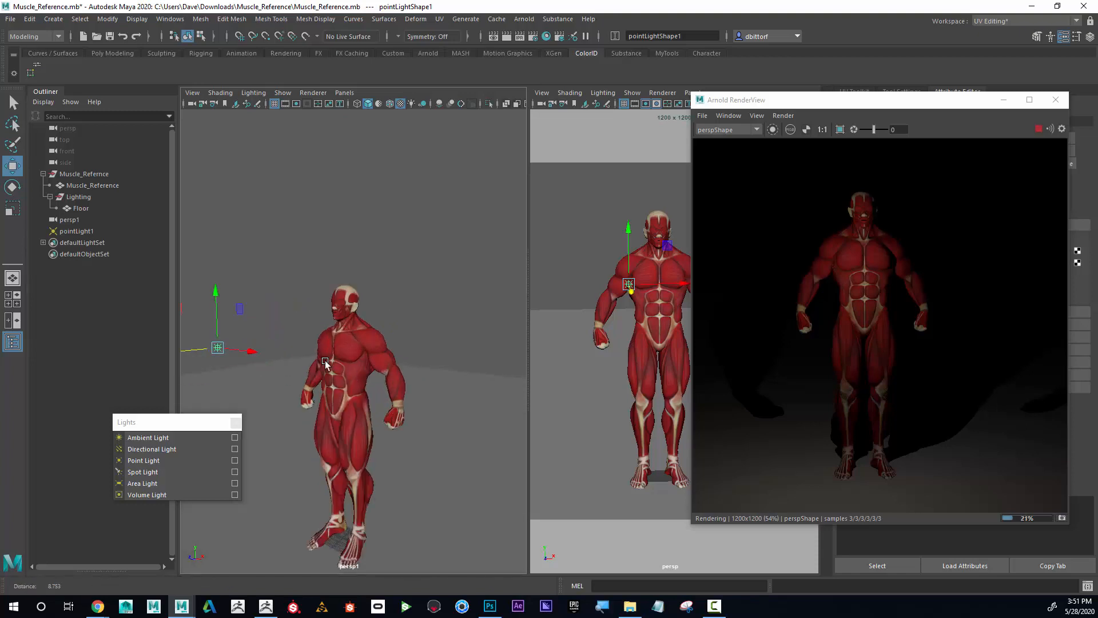
left_click_drag(327, 362, 294, 355, "alt")
middle_click_drag(294, 355, 316, 335, "alt")
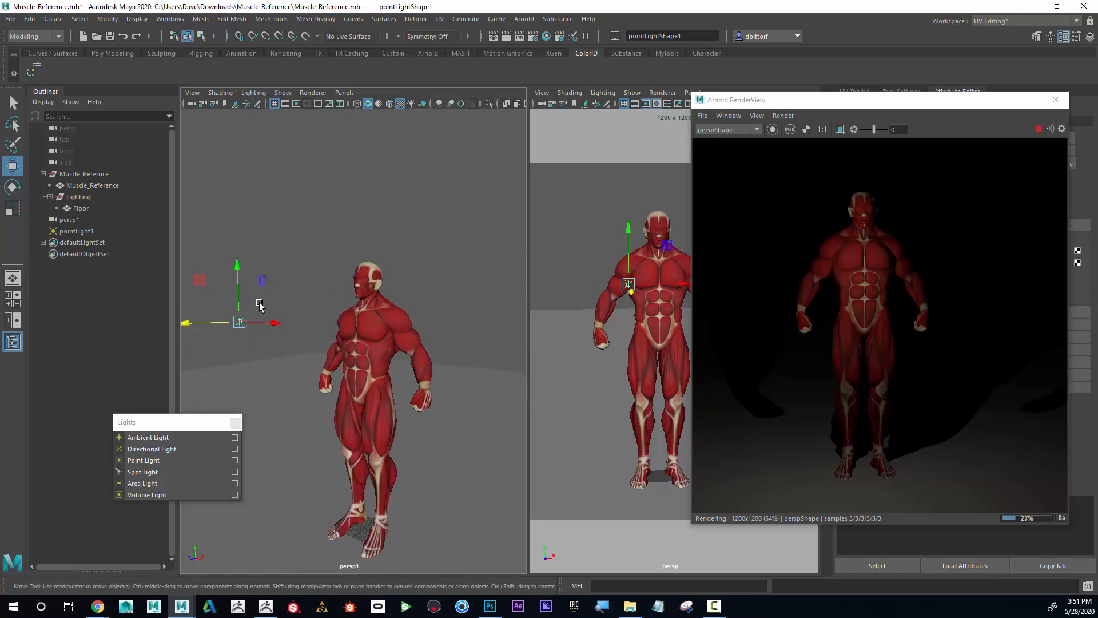